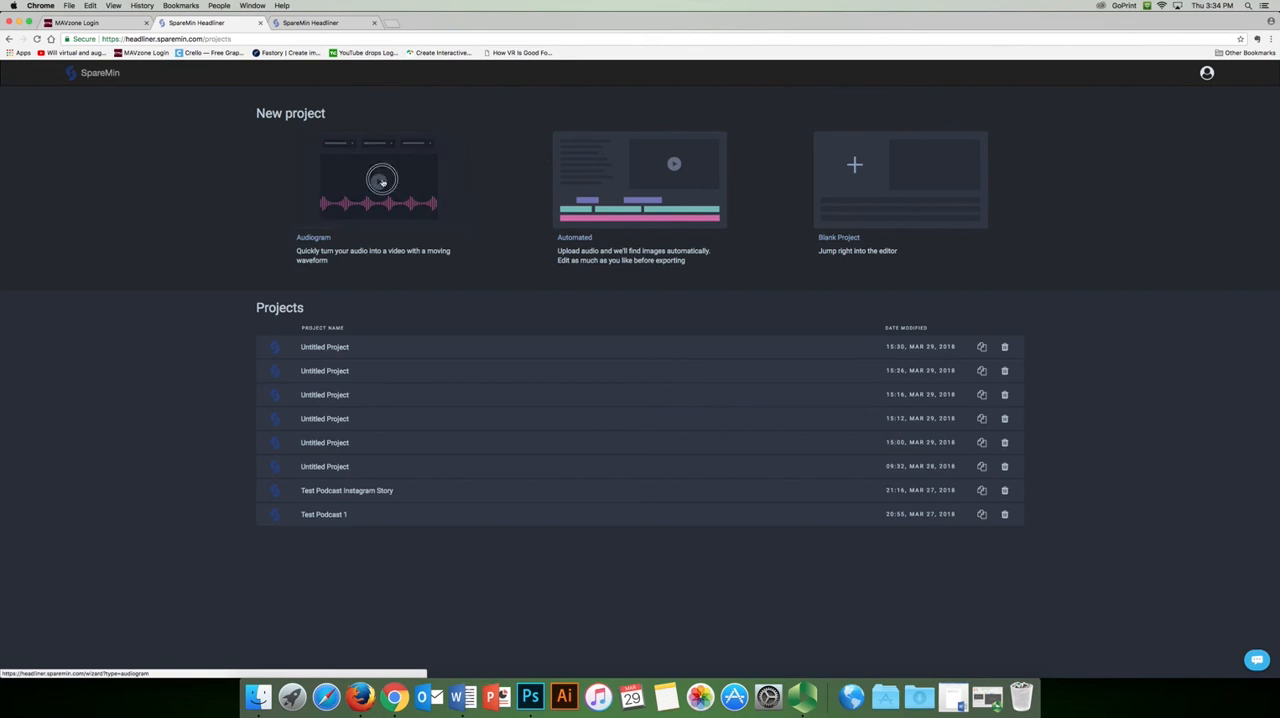
Start a new Audiogram project and upload New Recording 3.m4a from the Desktop as its audio
{"action": "left_click", "coordinate": [386, 184]}
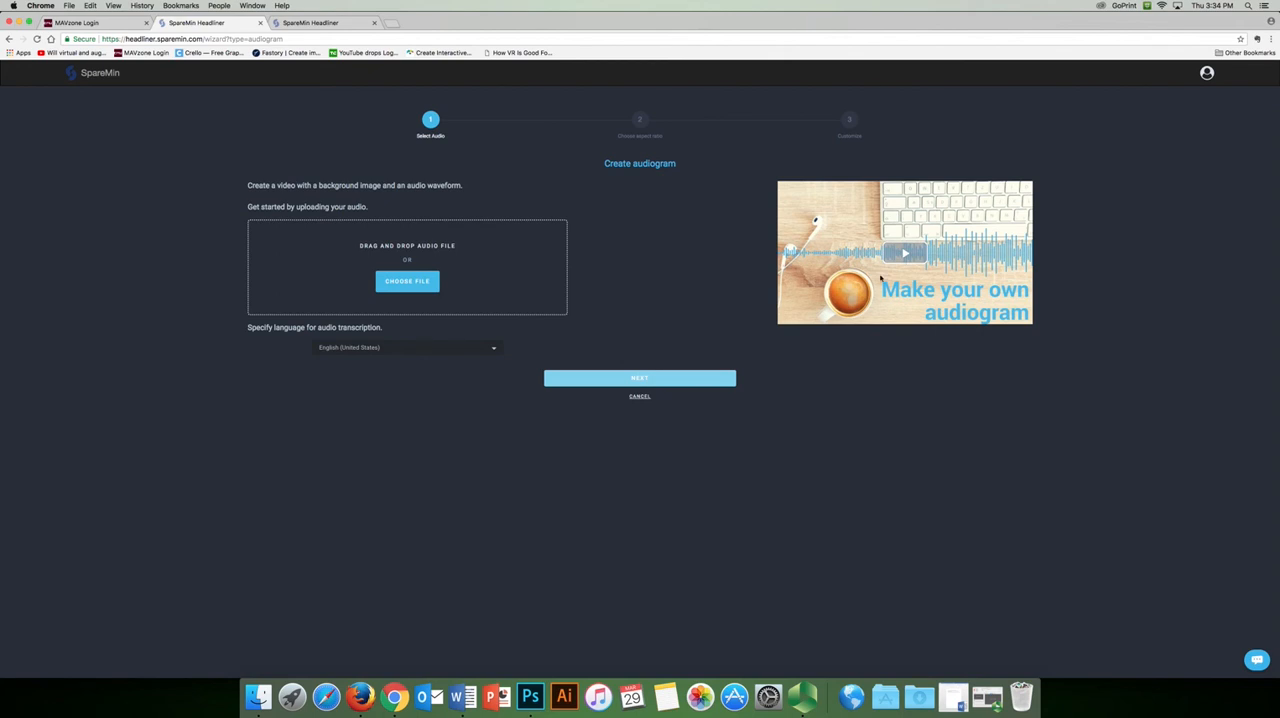
{"action": "left_click", "coordinate": [398, 284]}
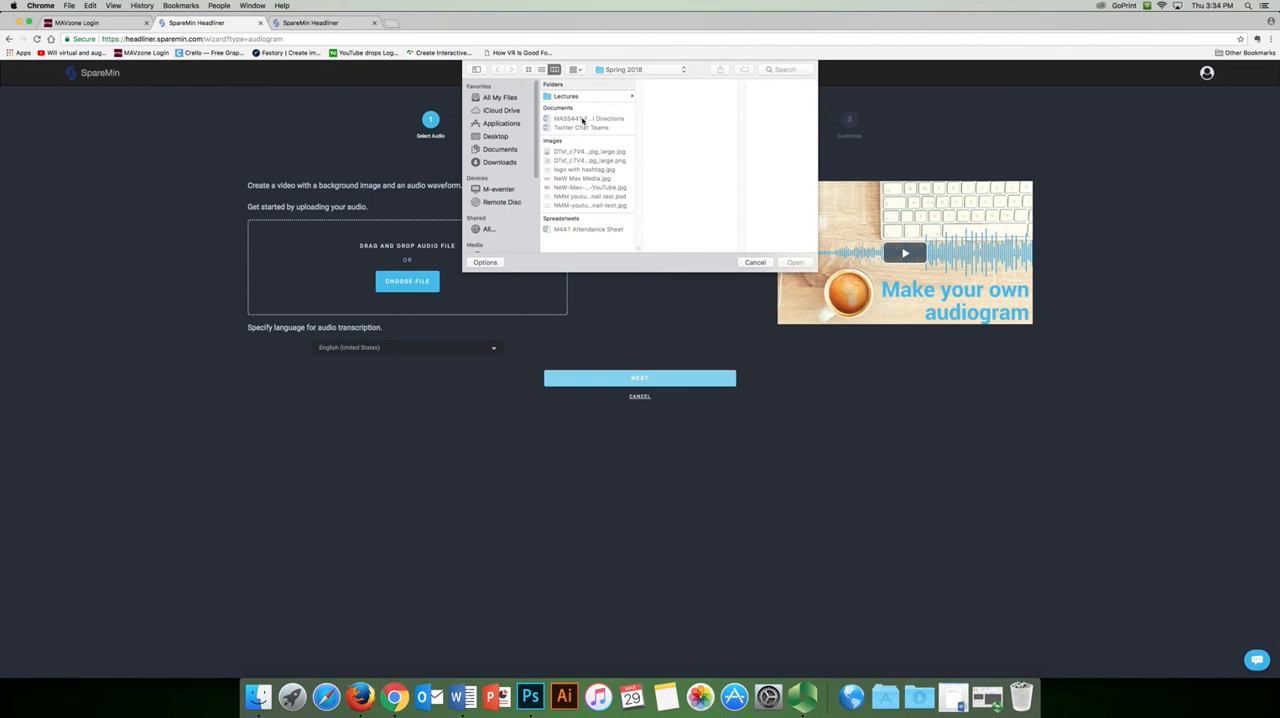
{"action": "left_click", "coordinate": [502, 138]}
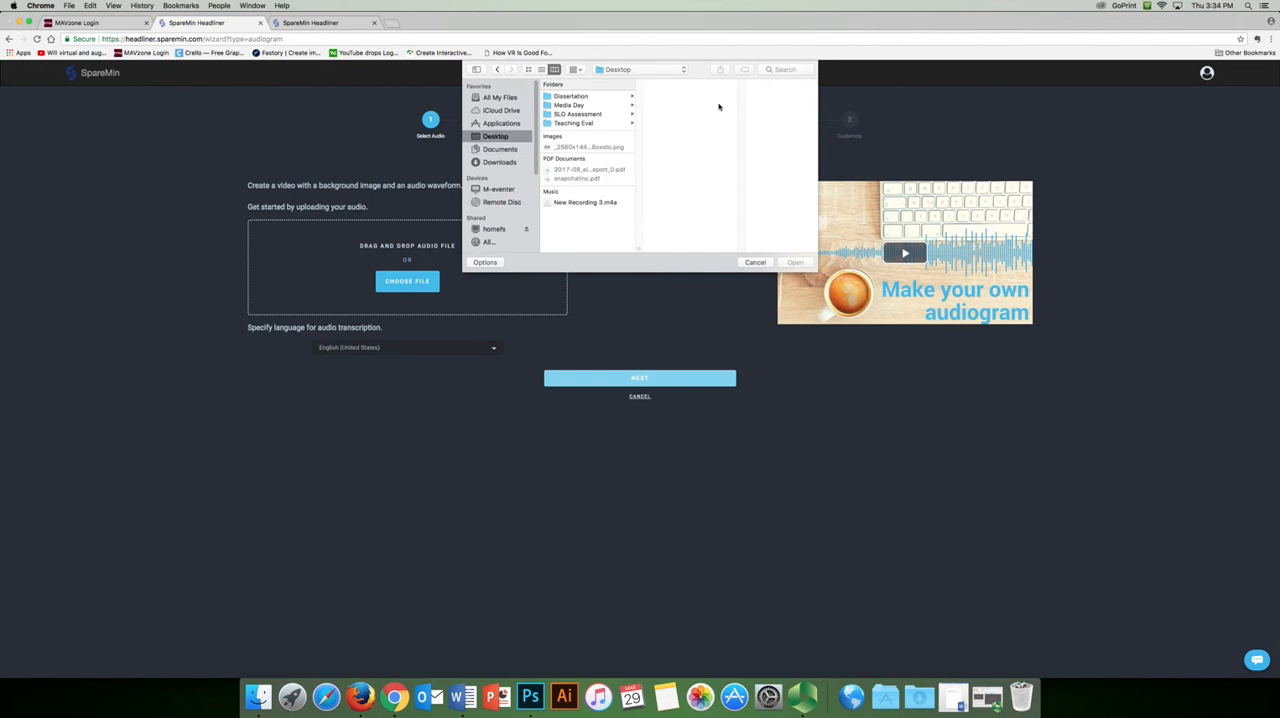
{"action": "left_click", "coordinate": [587, 202]}
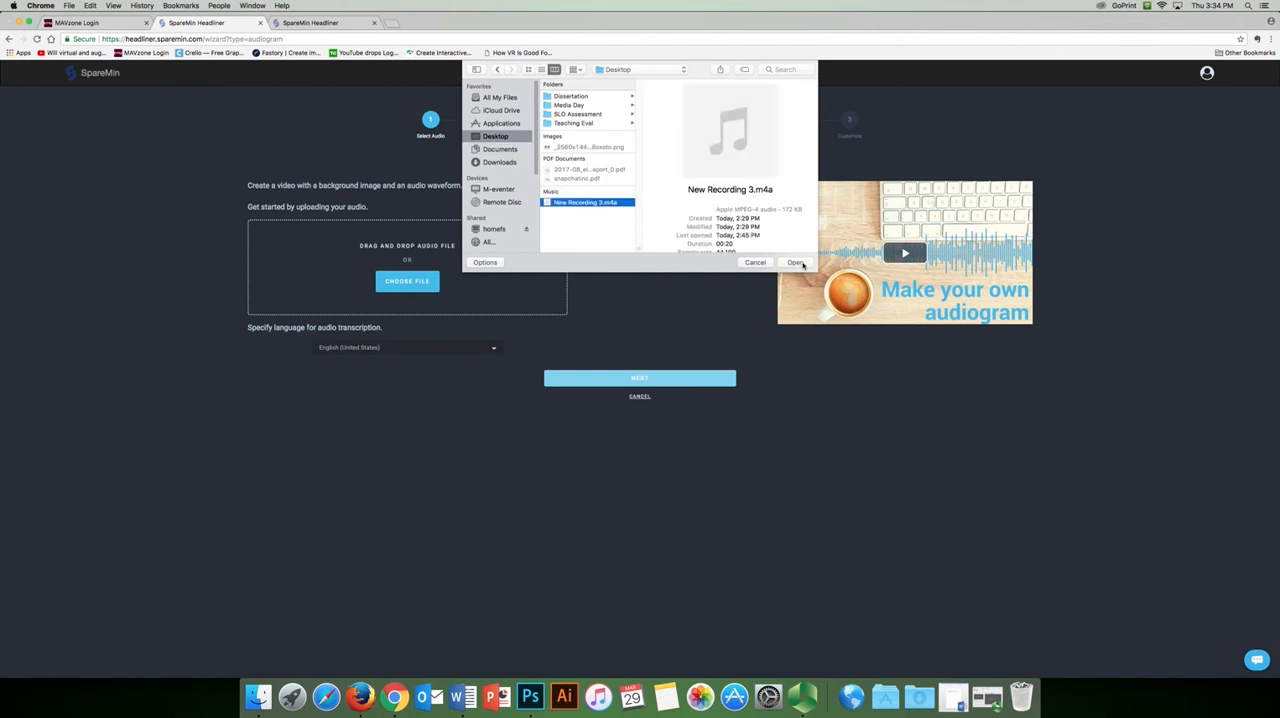
{"action": "left_click", "coordinate": [797, 263]}
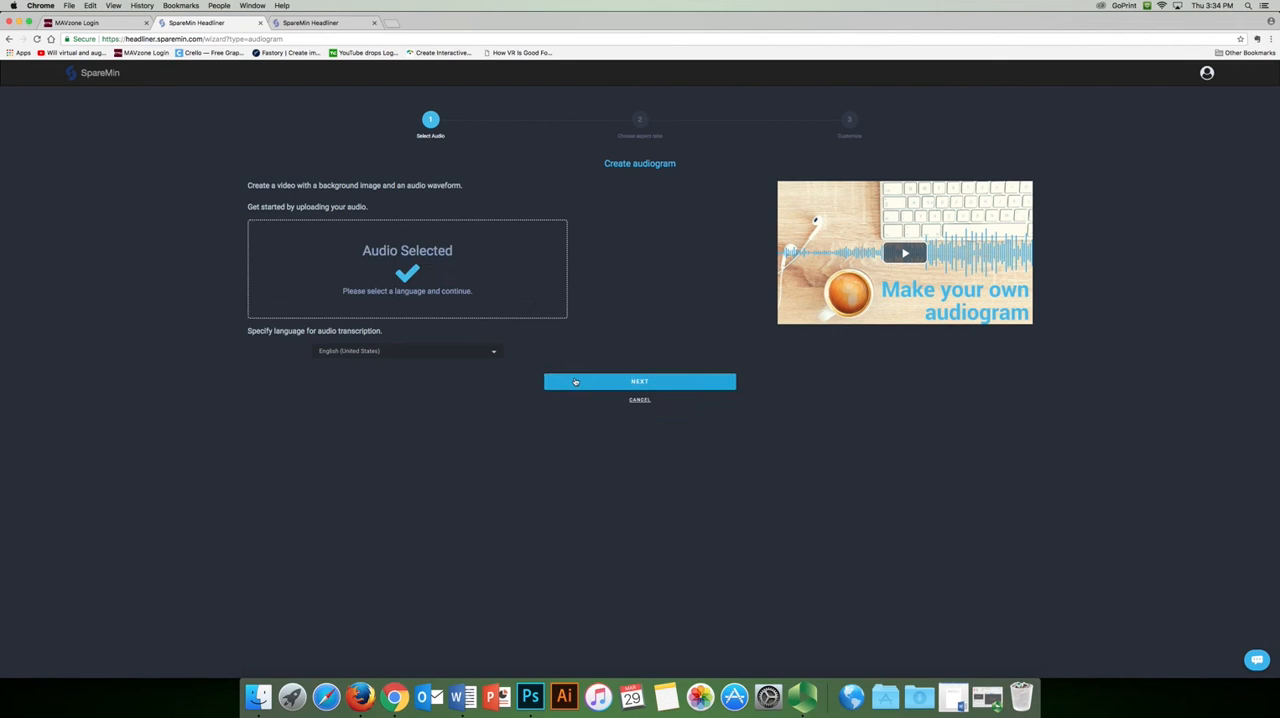
{"action": "left_click", "coordinate": [572, 380]}
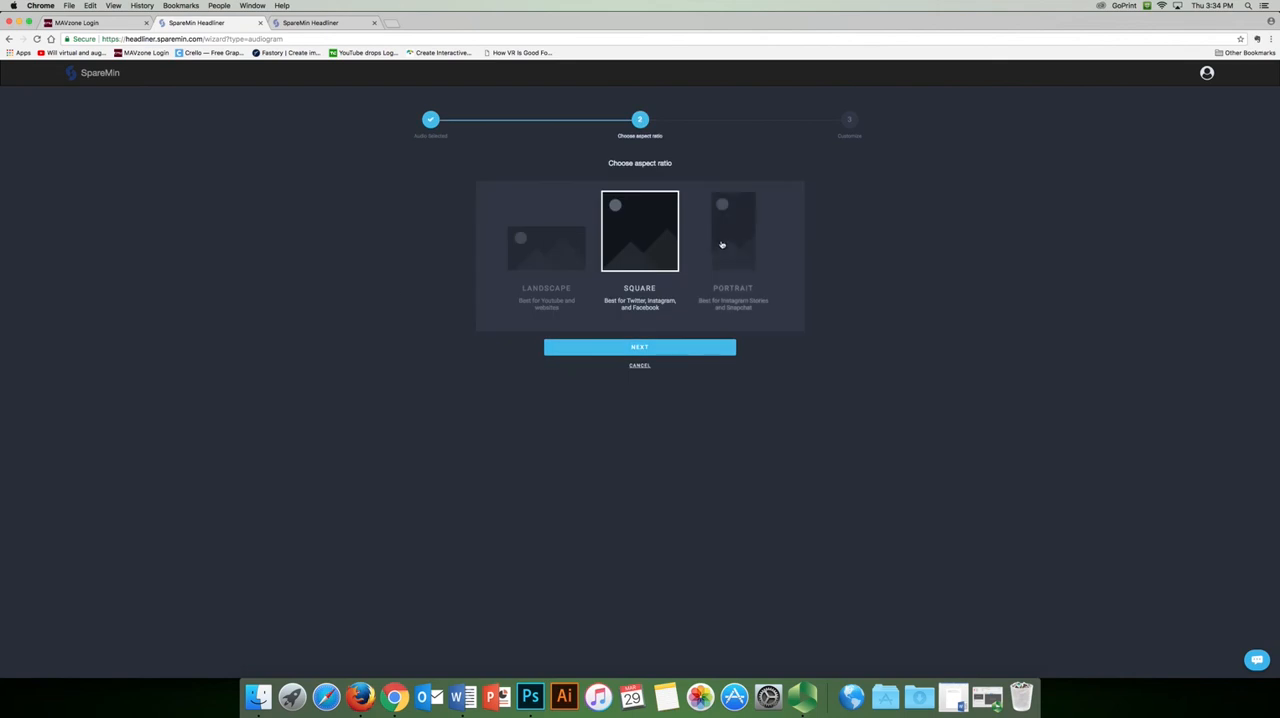
Try the Landscape, Square and Portrait aspect ratios in turn
{"action": "left_click", "coordinate": [555, 241]}
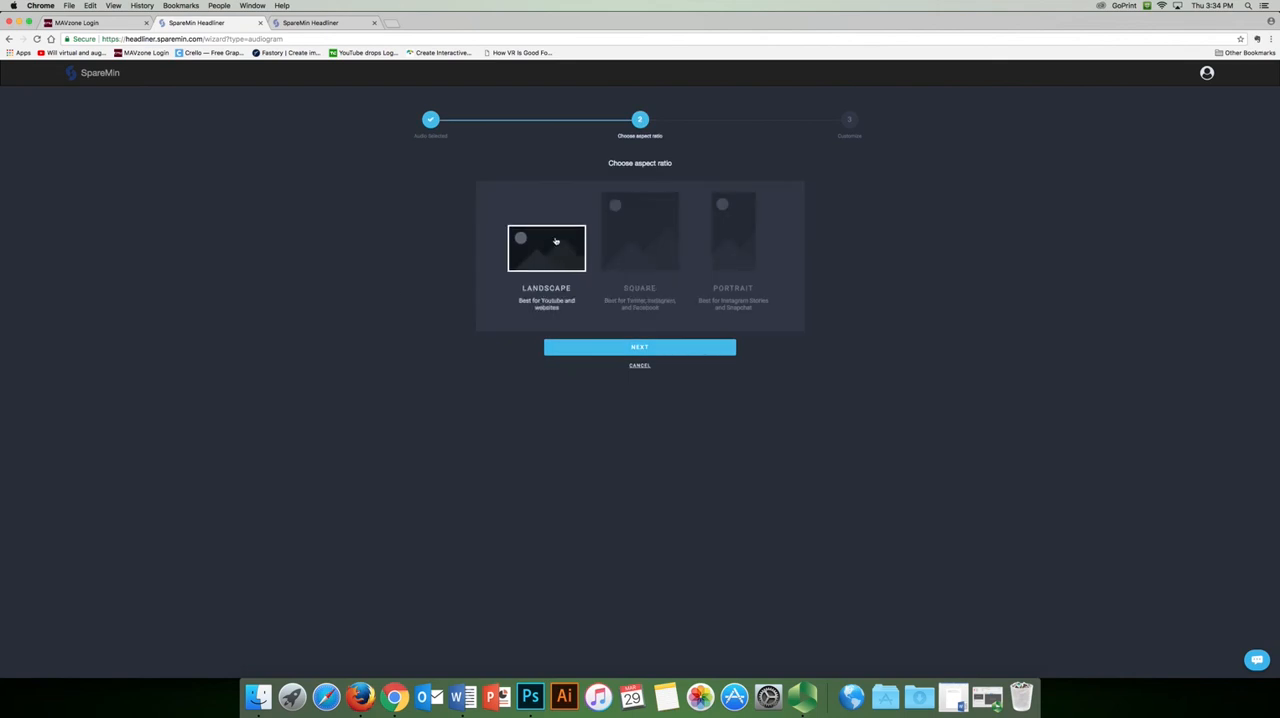
{"action": "left_click", "coordinate": [674, 215]}
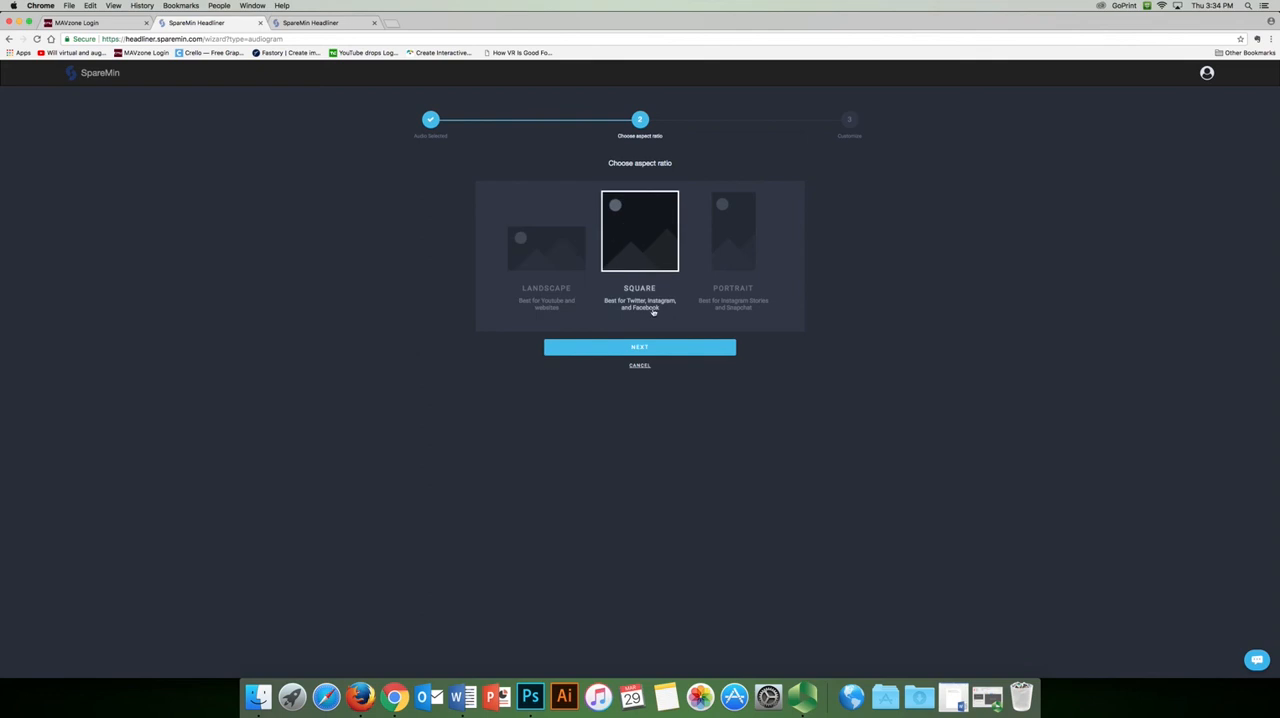
{"action": "left_click", "coordinate": [732, 245]}
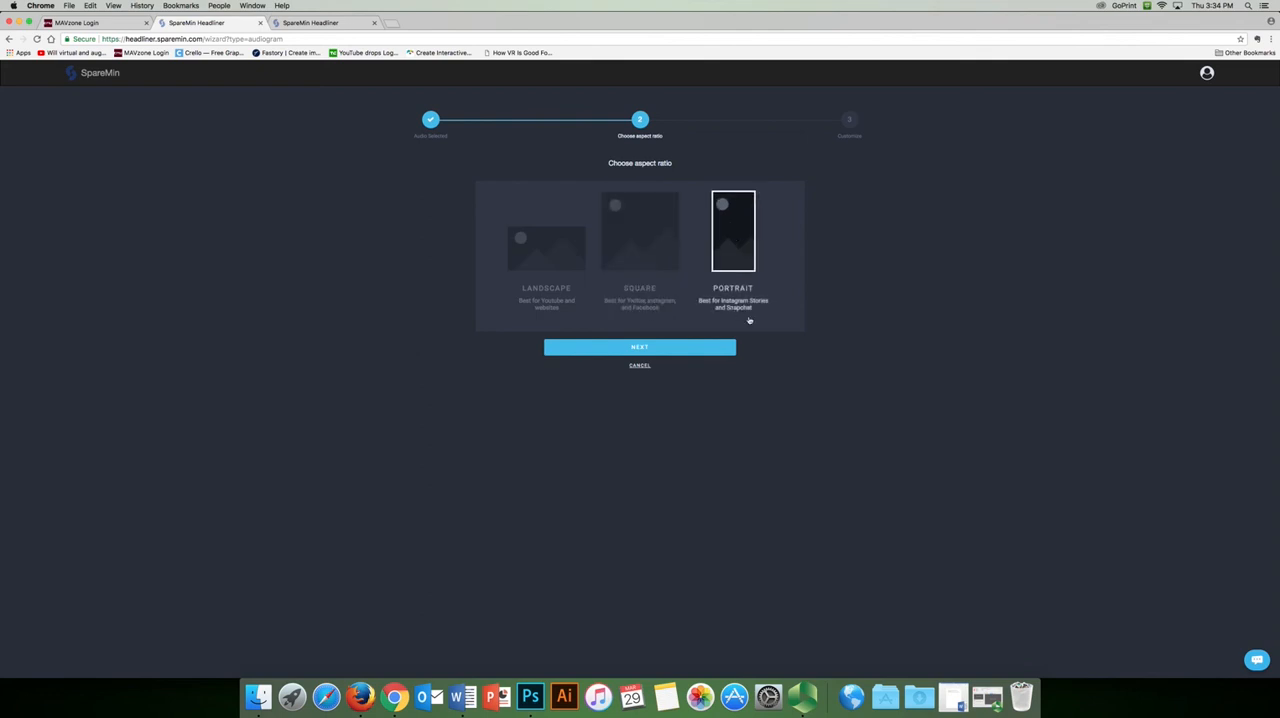
{"action": "left_click", "coordinate": [616, 250]}
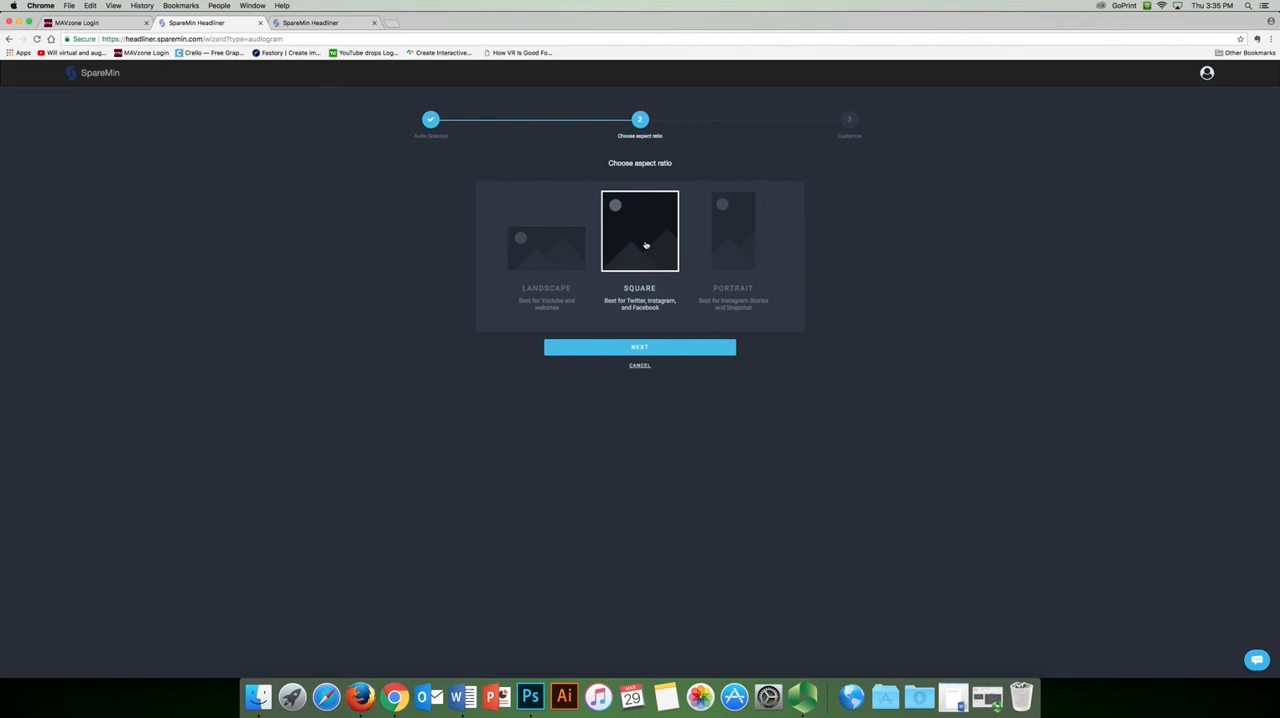
Set the audiogram's aspect ratio to Landscape and continue to the customization stage
{"action": "left_click", "coordinate": [557, 254]}
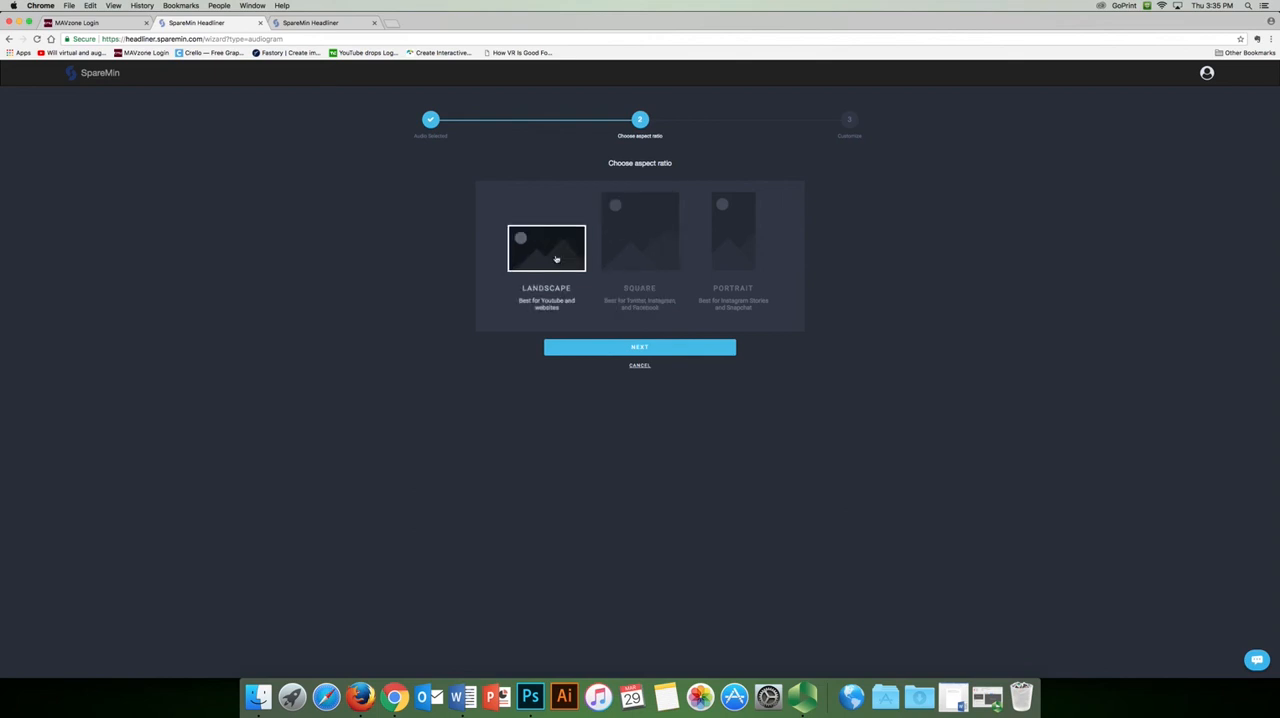
{"action": "left_click", "coordinate": [602, 349]}
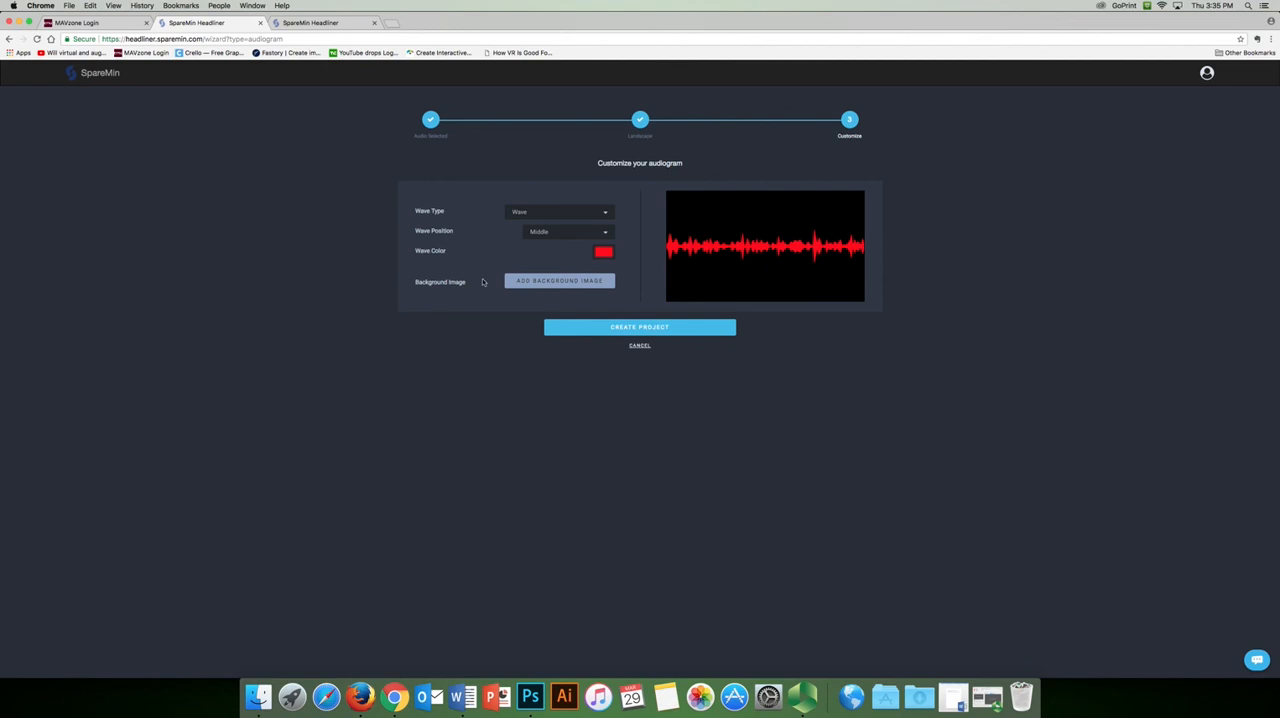
Add NMM-youtube-thumbnail-test.jpg from the MASS 441 Spring 2018 folder as the background image, cropped to the full picture
{"action": "left_click", "coordinate": [556, 281]}
{"action": "left_click", "coordinate": [498, 149]}
{"action": "left_click", "coordinate": [565, 123]}
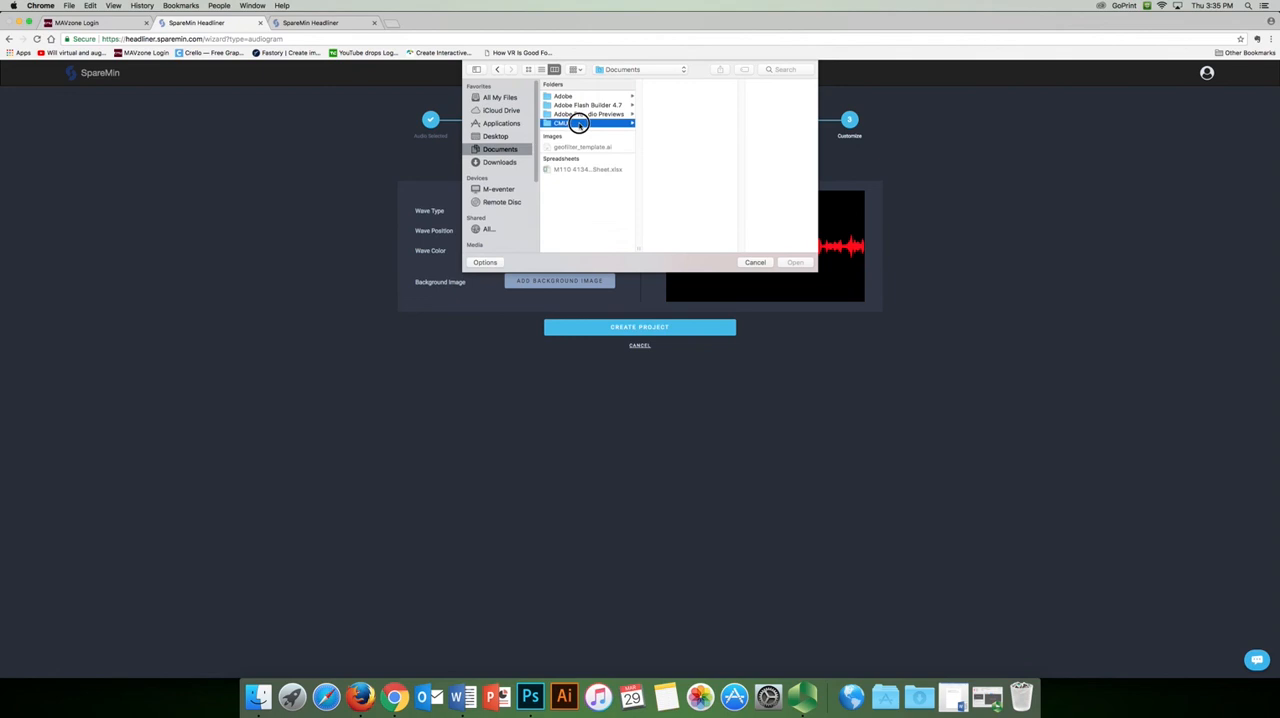
{"action": "left_click", "coordinate": [694, 123]}
{"action": "left_click", "coordinate": [770, 123]}
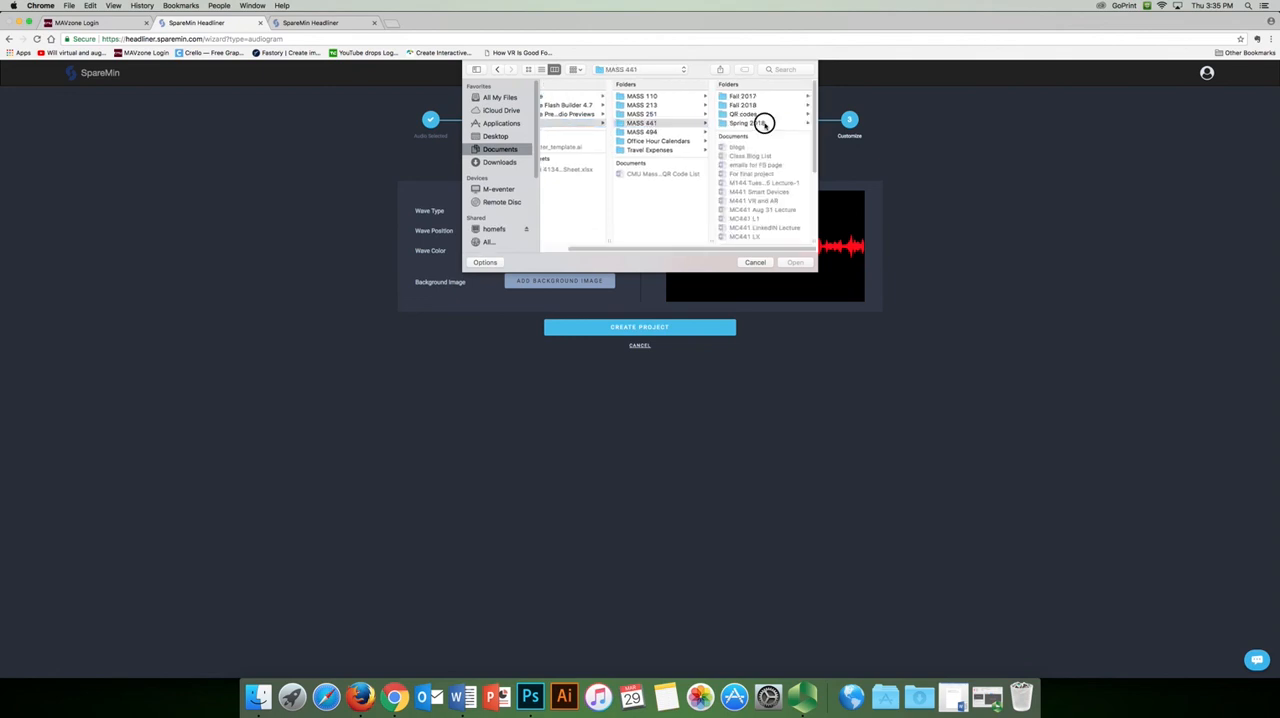
{"action": "left_click", "coordinate": [745, 206]}
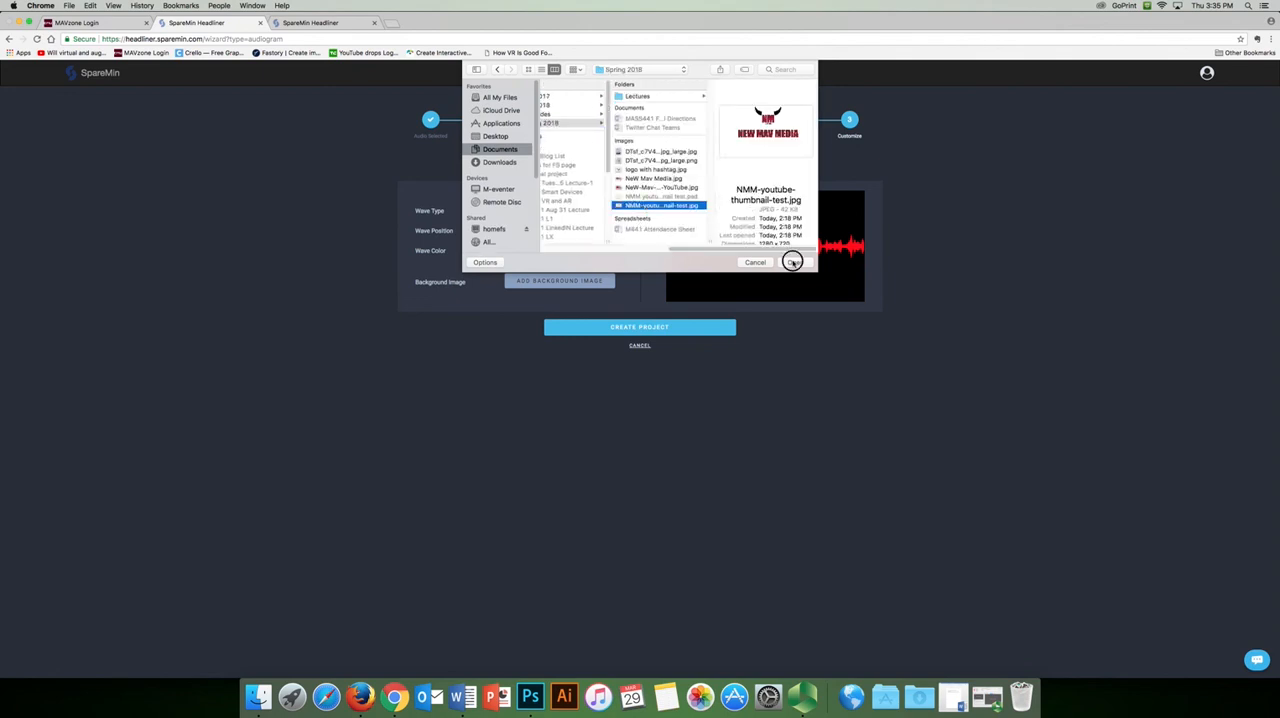
{"action": "left_click", "coordinate": [793, 261]}
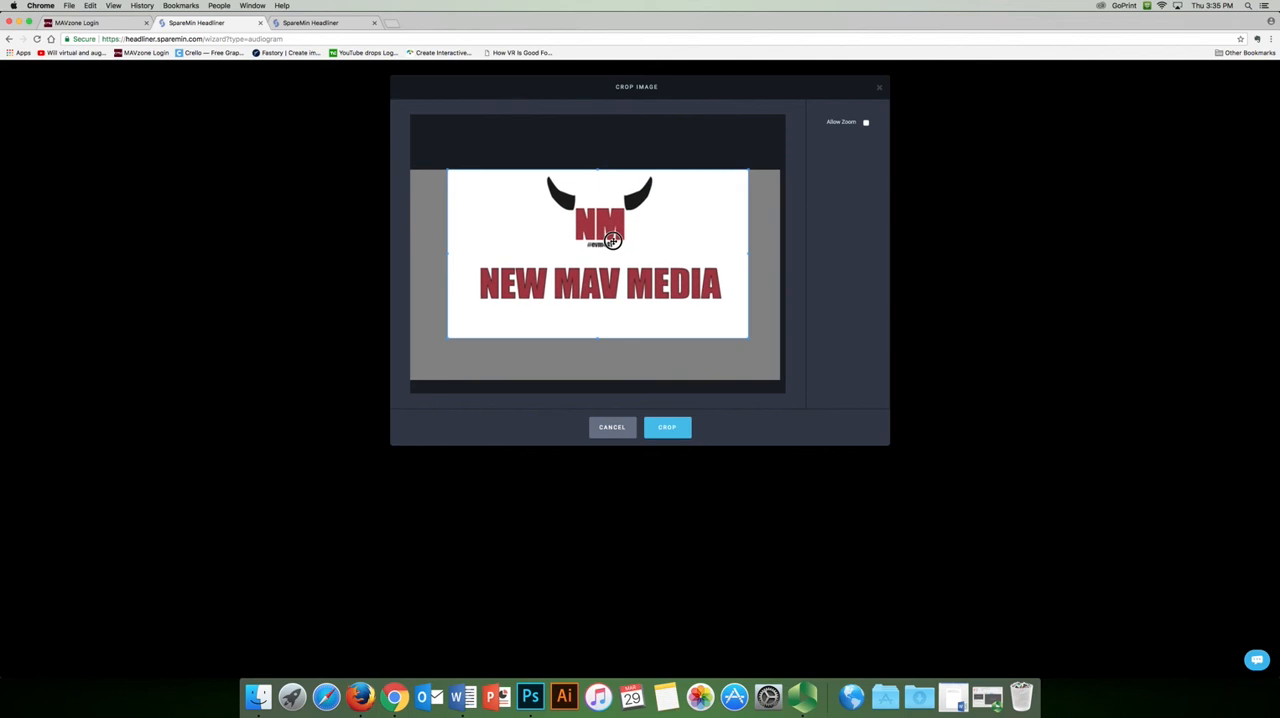
{"action": "left_click_drag", "start_coordinate": [597, 337], "coordinate": [599, 402]}
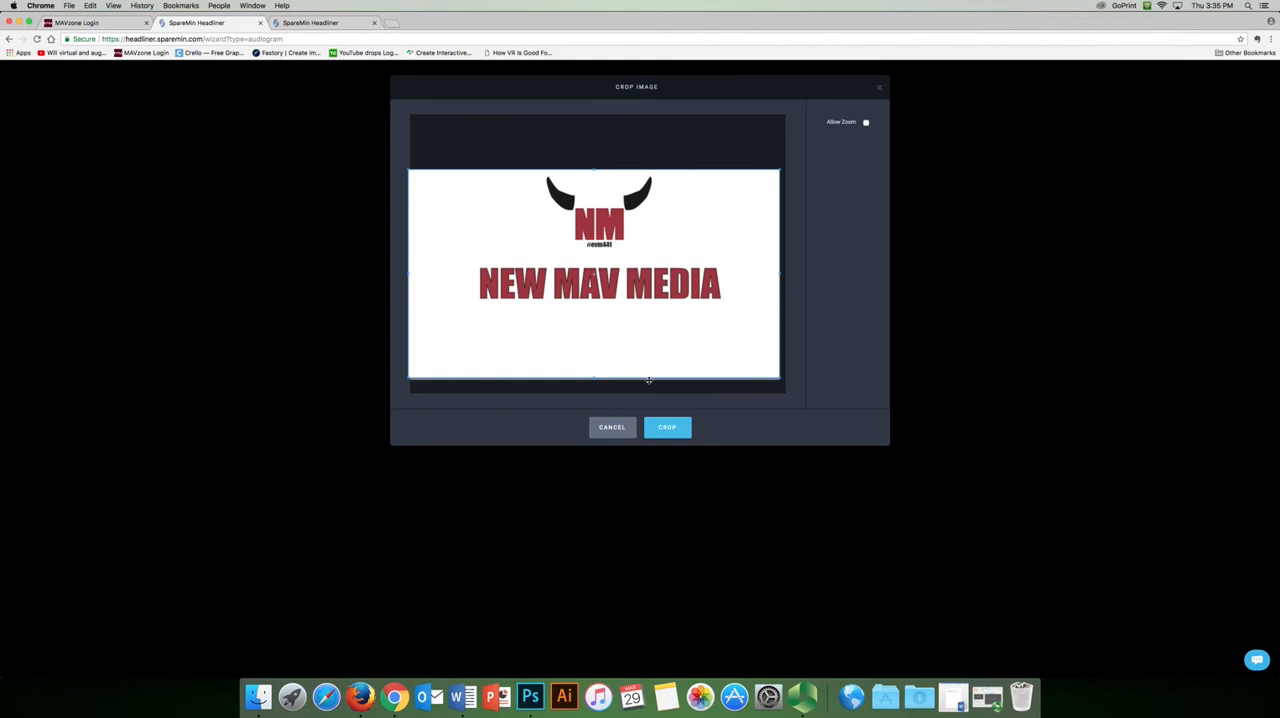
{"action": "left_click", "coordinate": [666, 428]}
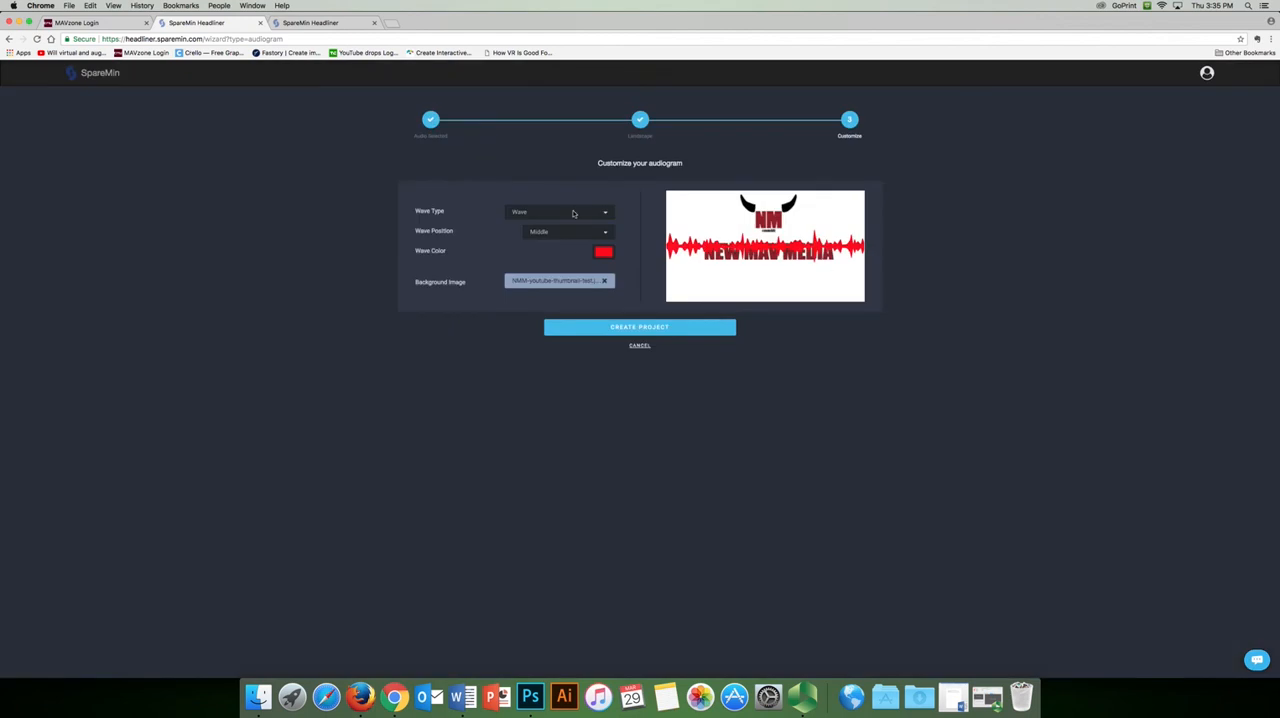
Set the waveform's position to Bottom
{"action": "left_click", "coordinate": [573, 213]}
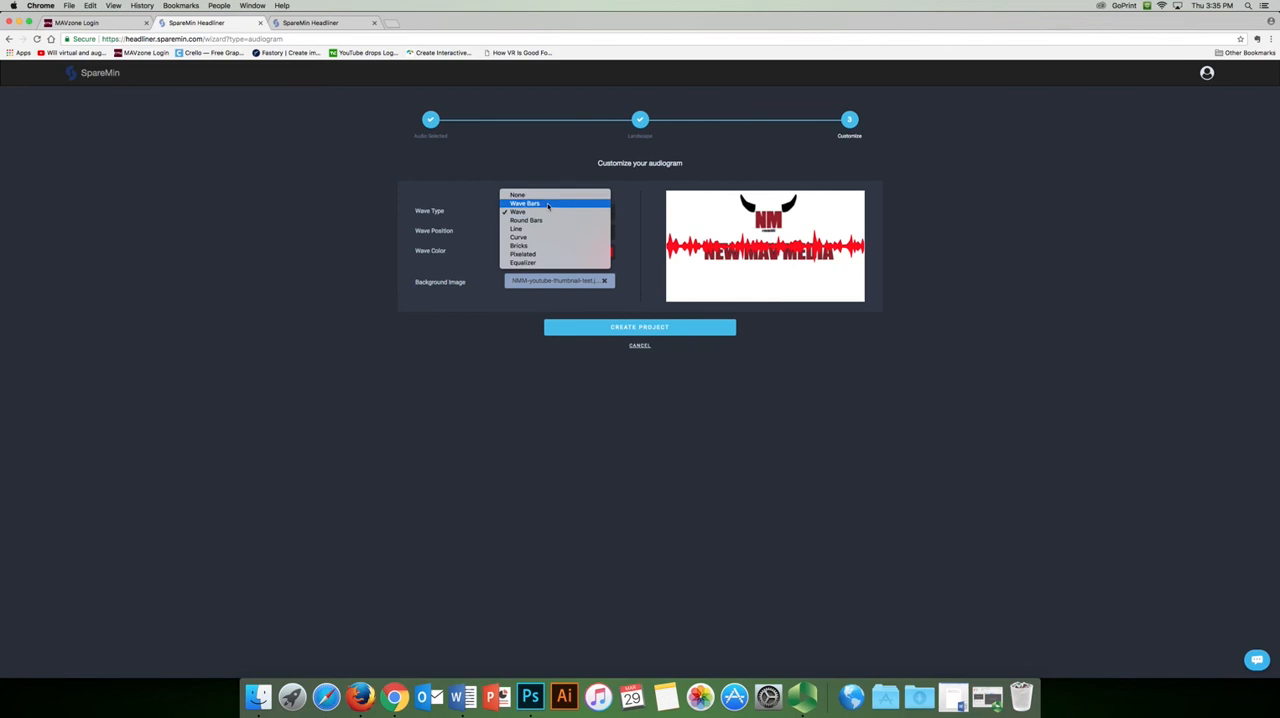
{"action": "left_click", "coordinate": [477, 221]}
{"action": "left_click", "coordinate": [572, 230]}
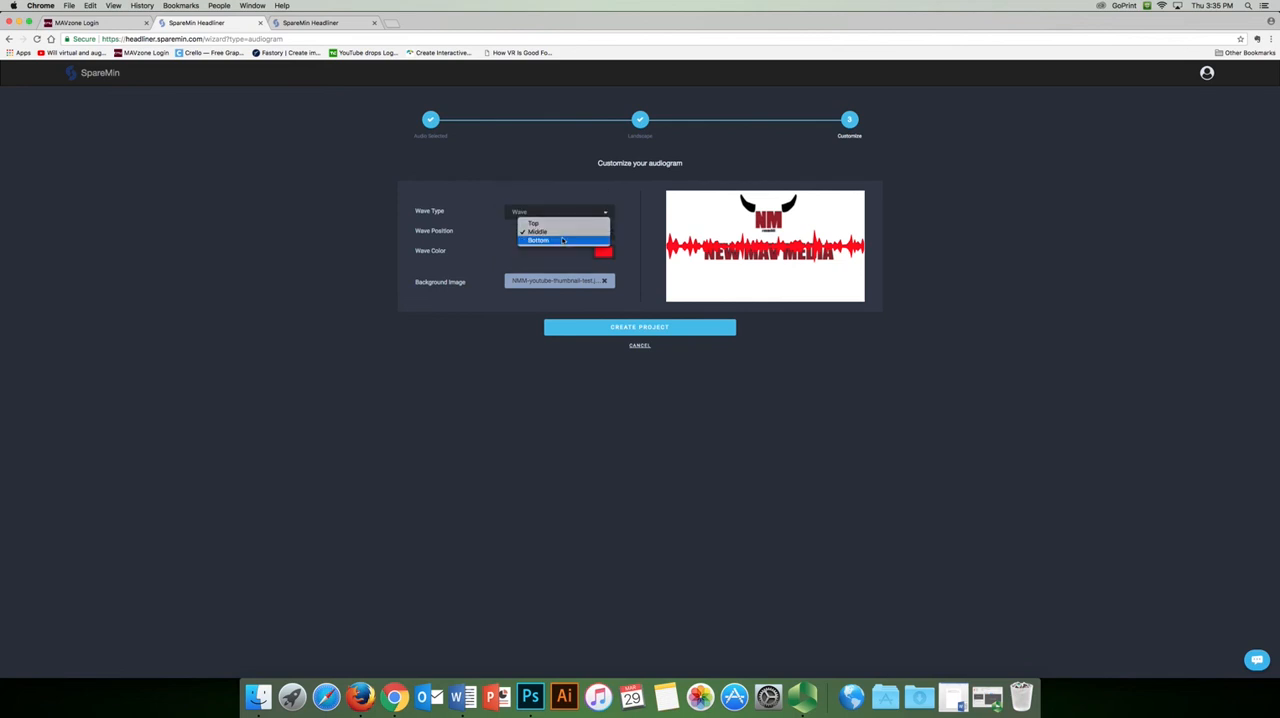
{"action": "left_click", "coordinate": [563, 241]}
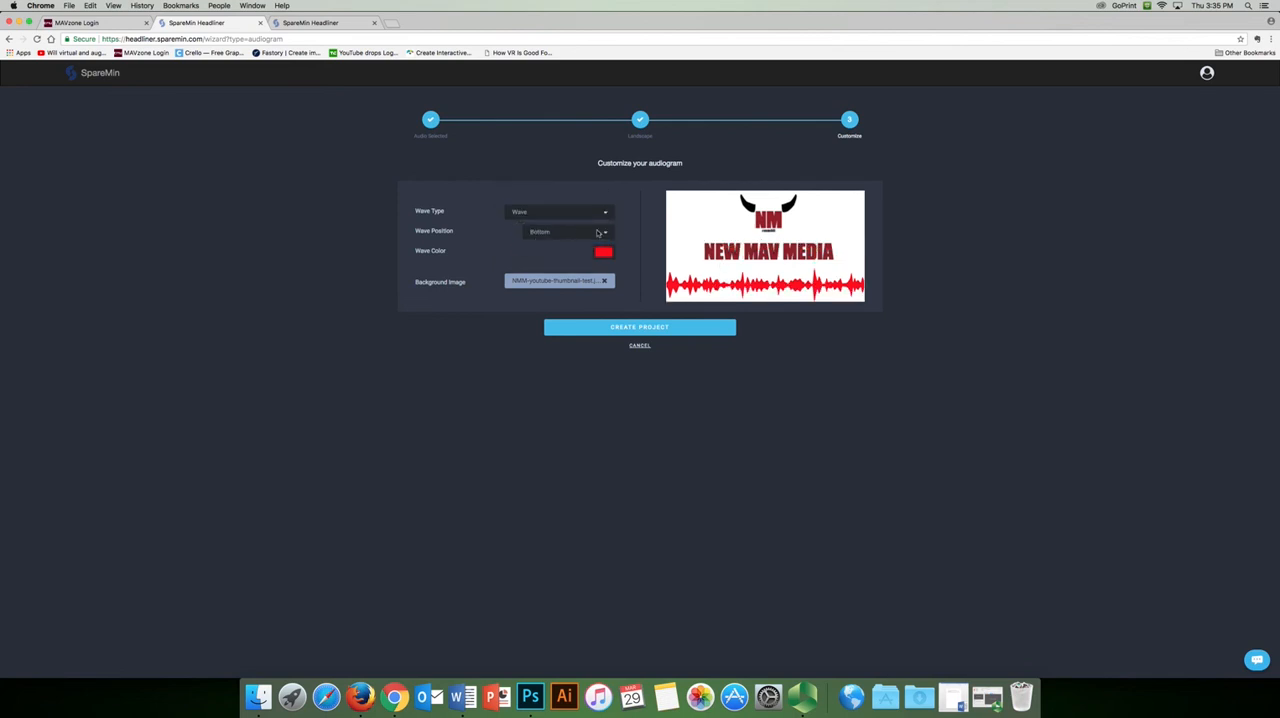
Check the logo's red in Photoshop, return to Chrome and set the wave color to hex 921e27
{"action": "left_click", "coordinate": [530, 697]}
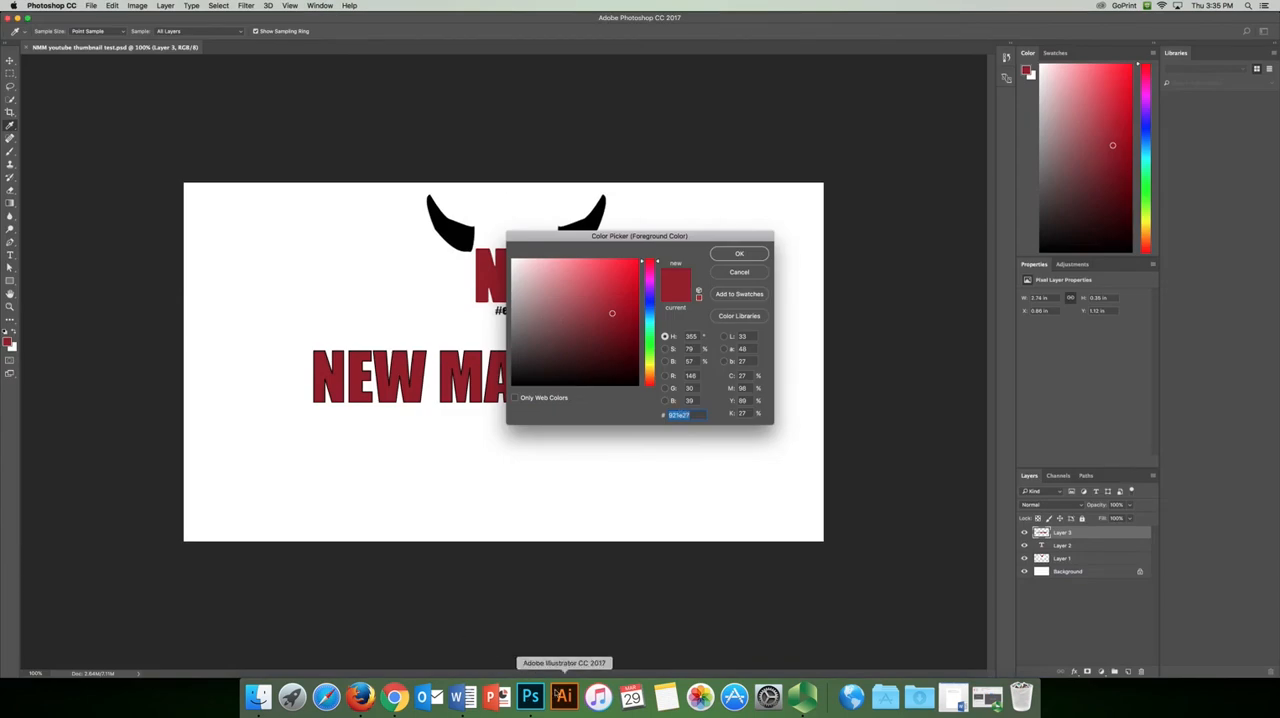
{"action": "left_click", "coordinate": [395, 697]}
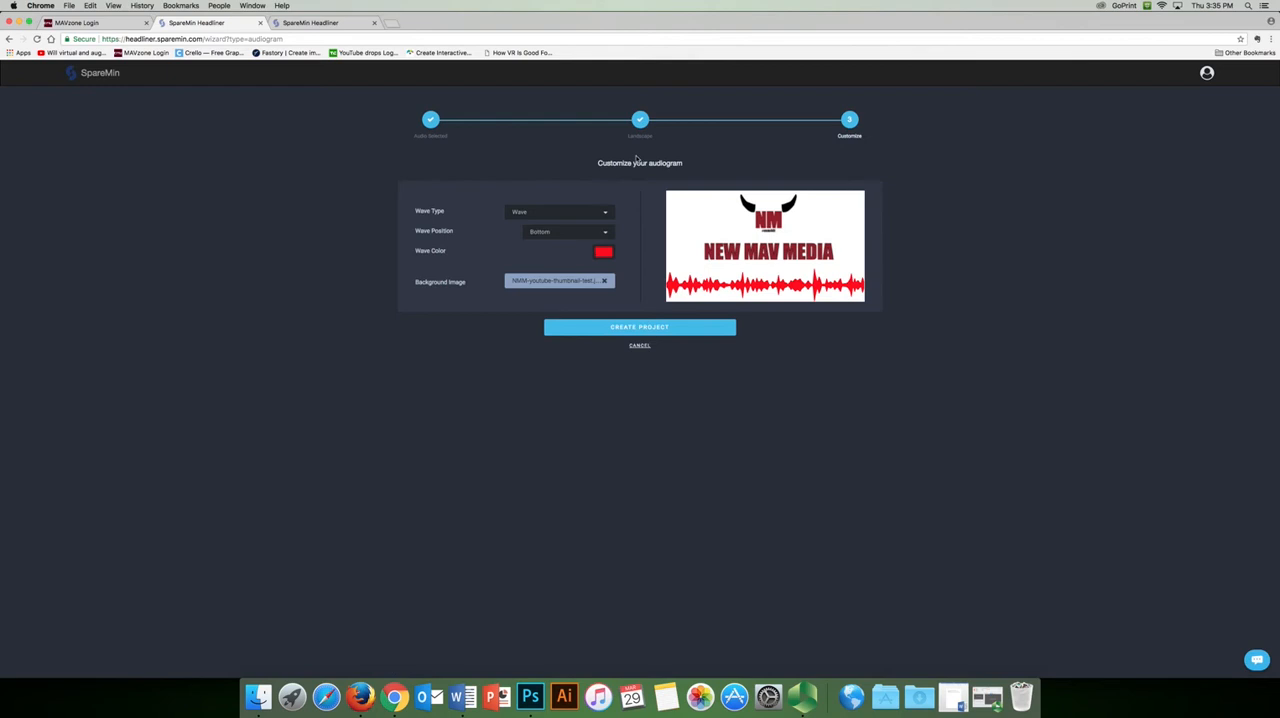
{"action": "left_click", "coordinate": [601, 254]}
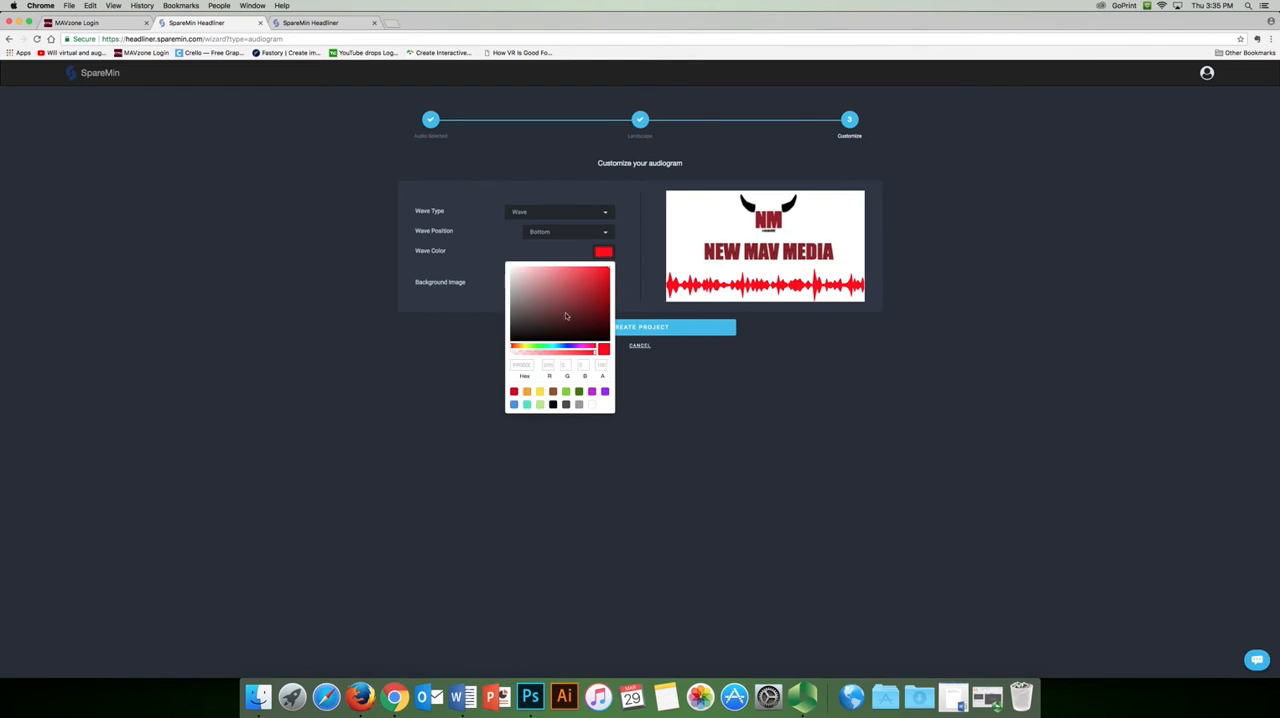
{"action": "double_click", "coordinate": [522, 365]}
{"action": "key", "text": "super+v"}
{"action": "left_click", "coordinate": [474, 330]}
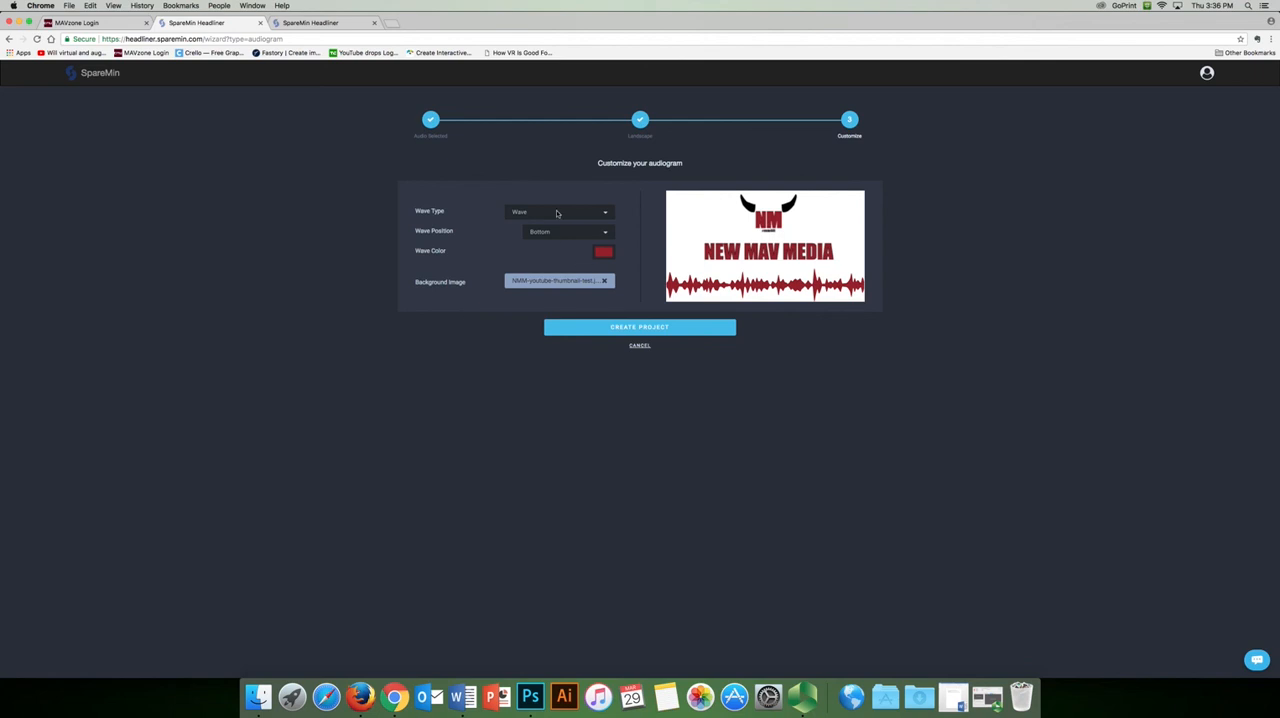
Try the Wave Bars, Round Bars, Line, Curve, Bricks, Pixelated and Equalizer wave types in turn
{"action": "left_click", "coordinate": [564, 212]}
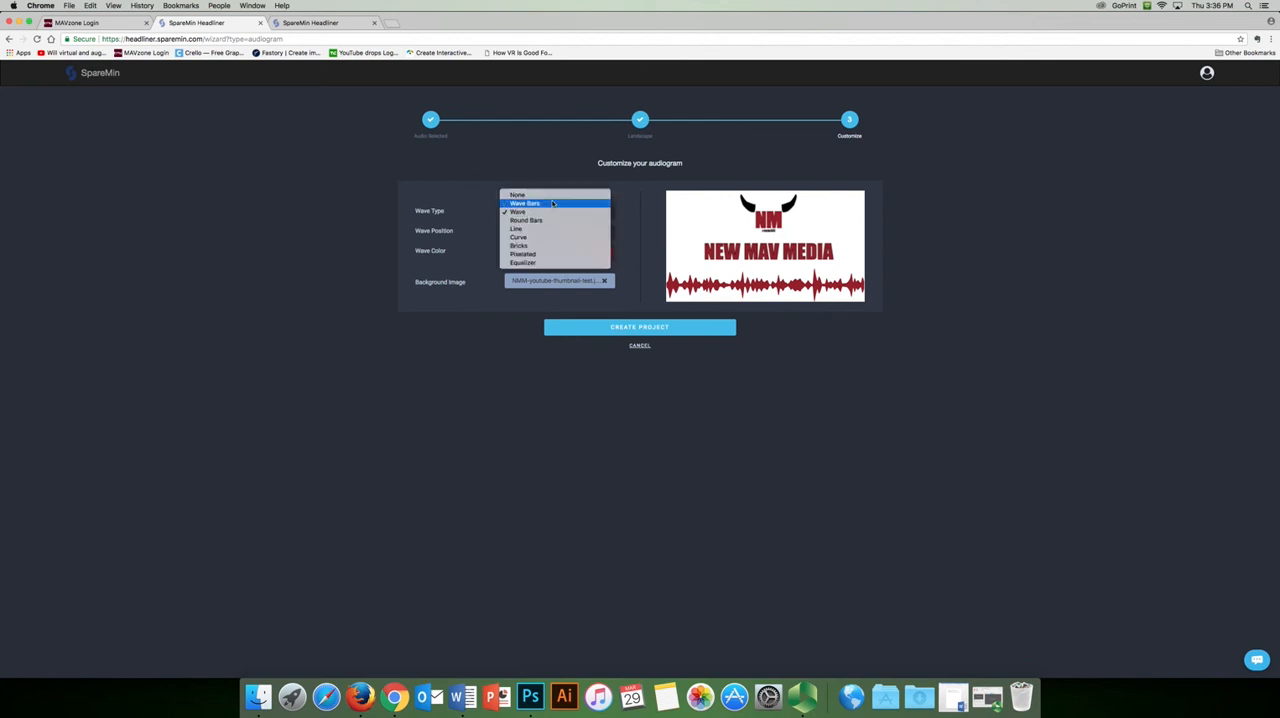
{"action": "left_click", "coordinate": [560, 204]}
{"action": "left_click", "coordinate": [560, 213]}
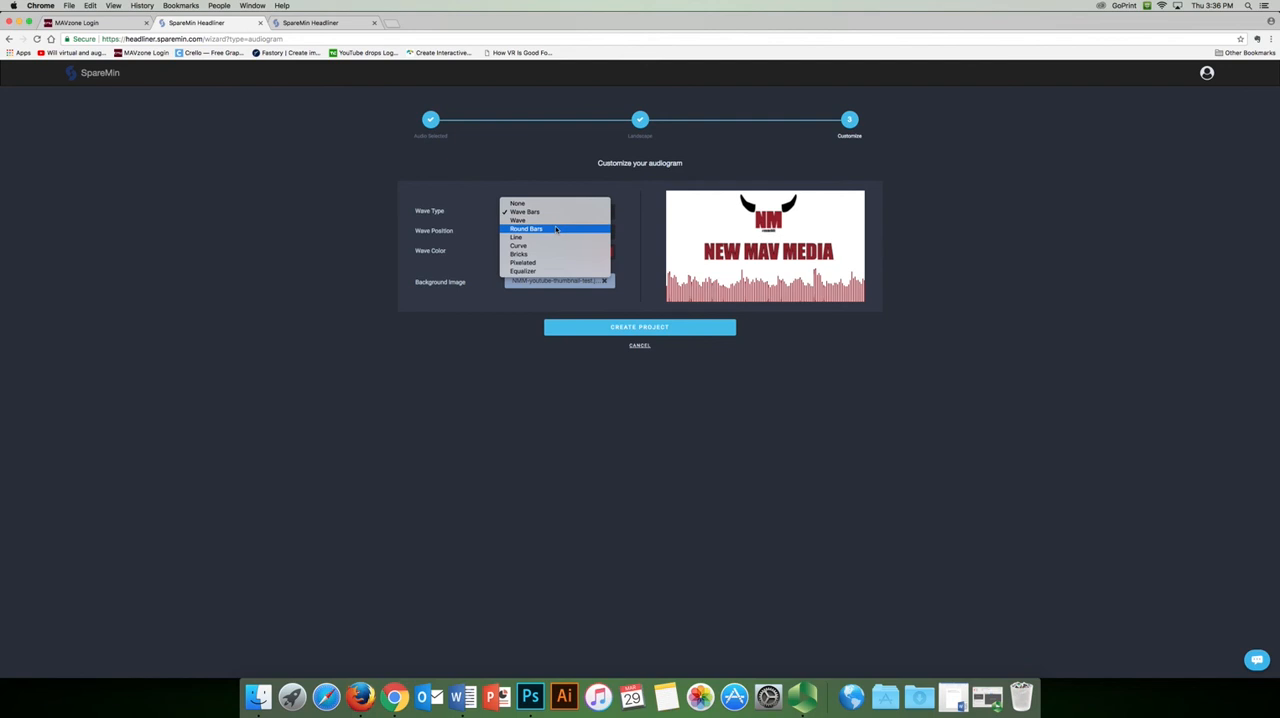
{"action": "left_click", "coordinate": [558, 228]}
{"action": "left_click", "coordinate": [560, 213]}
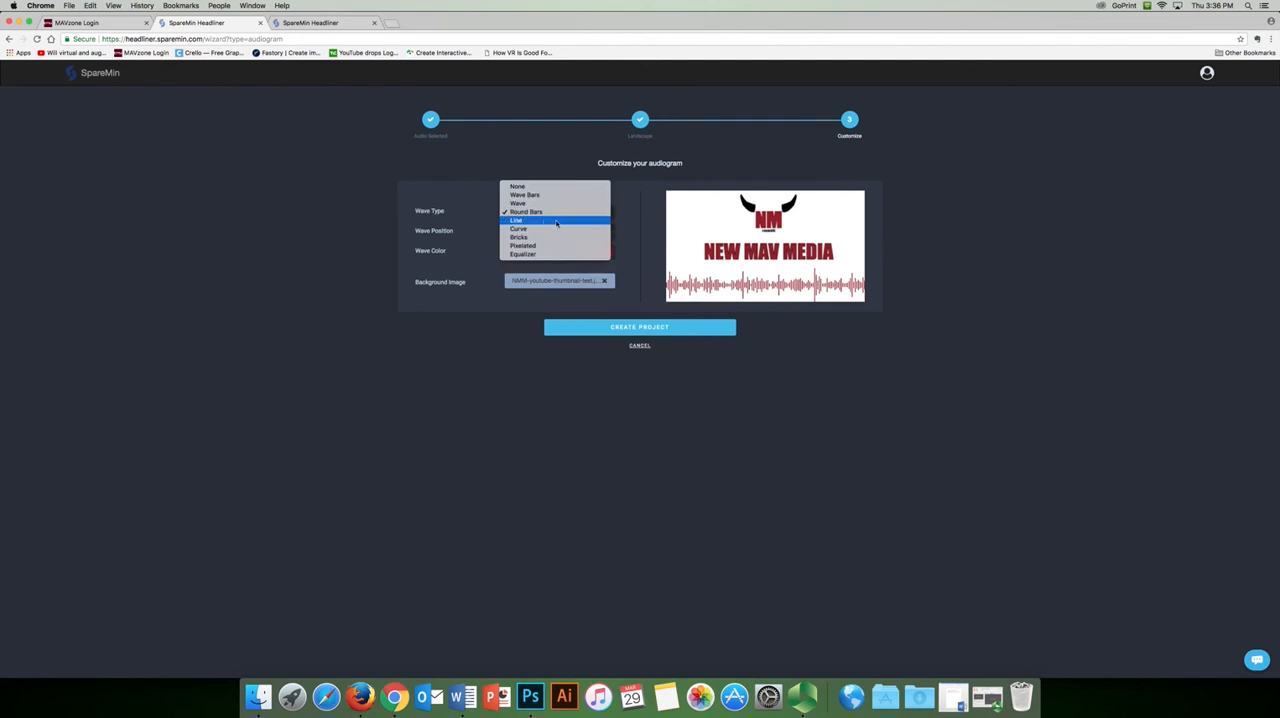
{"action": "left_click", "coordinate": [560, 220]}
{"action": "left_click", "coordinate": [562, 213]}
{"action": "left_click", "coordinate": [560, 220]}
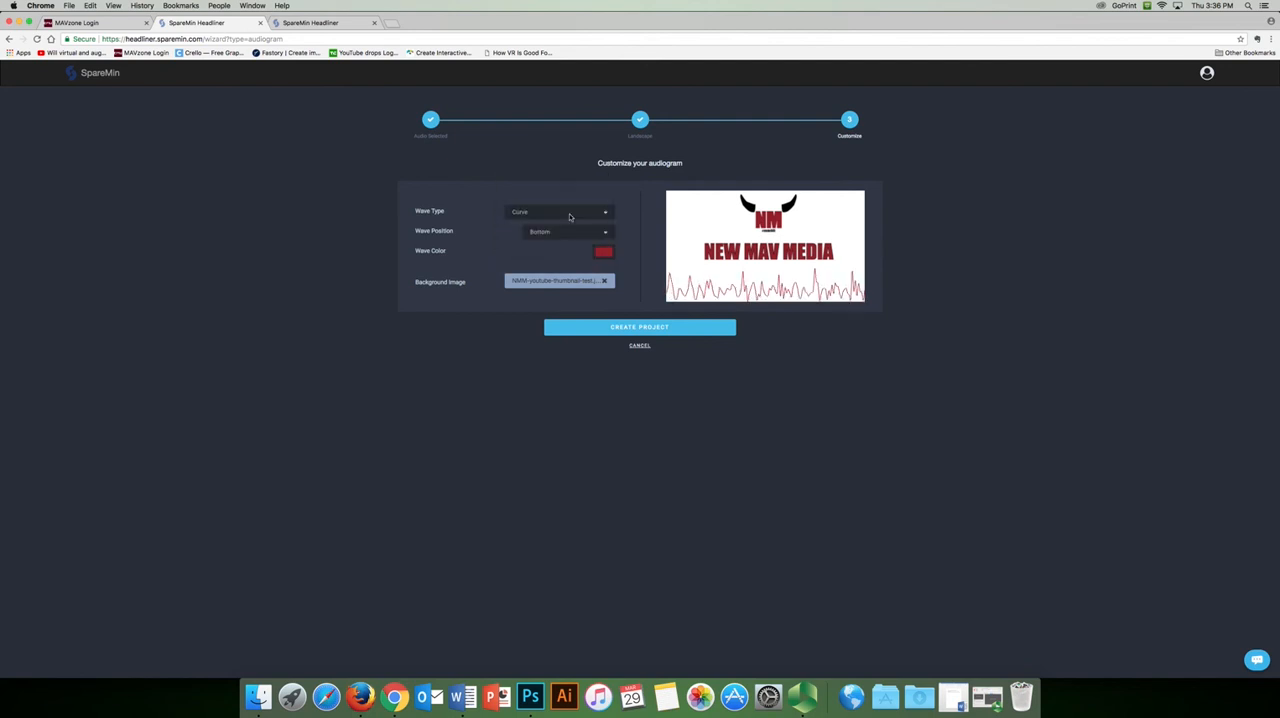
{"action": "left_click", "coordinate": [564, 212]}
{"action": "left_click", "coordinate": [568, 226]}
{"action": "left_click", "coordinate": [572, 213]}
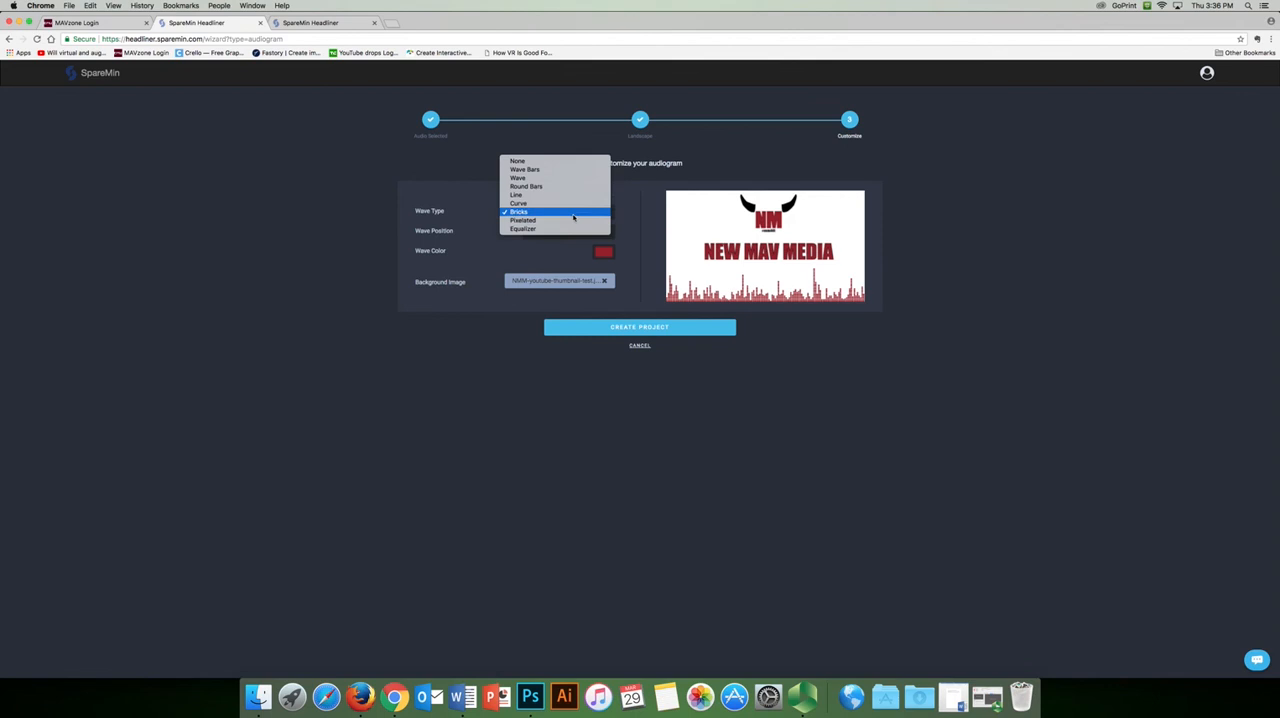
{"action": "left_click", "coordinate": [572, 219]}
{"action": "left_click", "coordinate": [571, 214]}
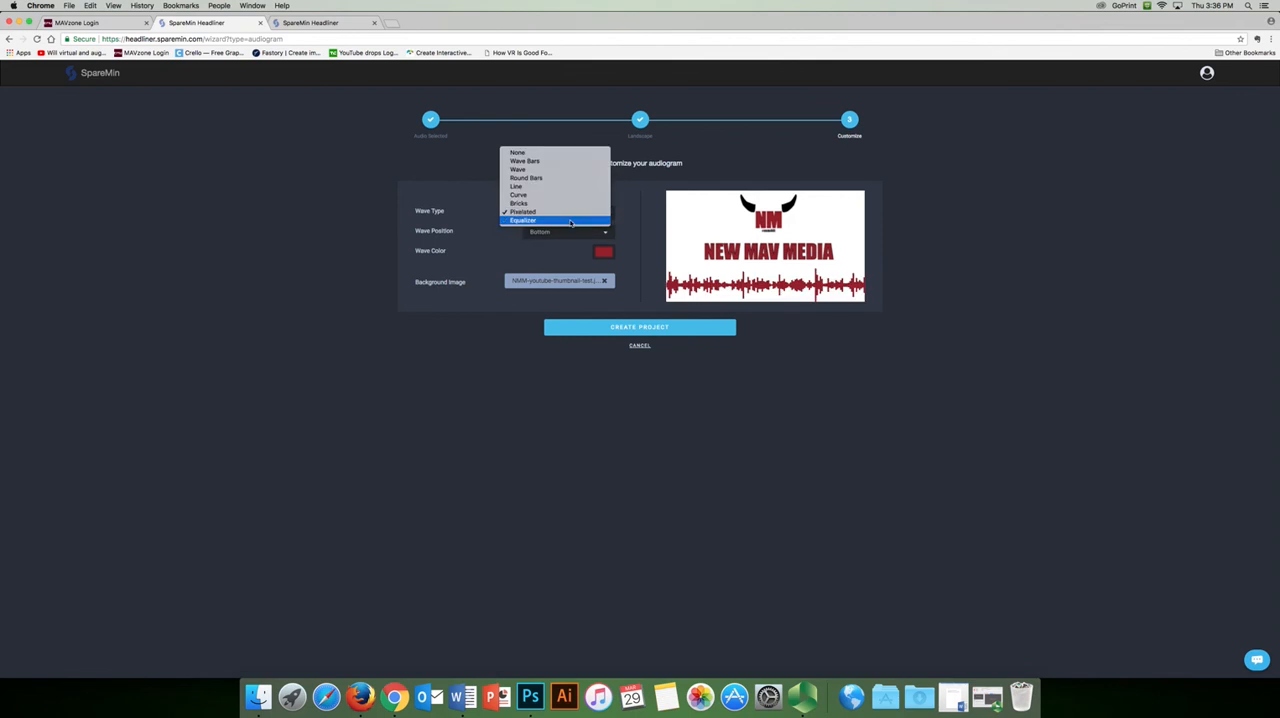
{"action": "left_click", "coordinate": [570, 222]}
Set the wave type to Bricks and create the project
{"action": "left_click", "coordinate": [560, 213]}
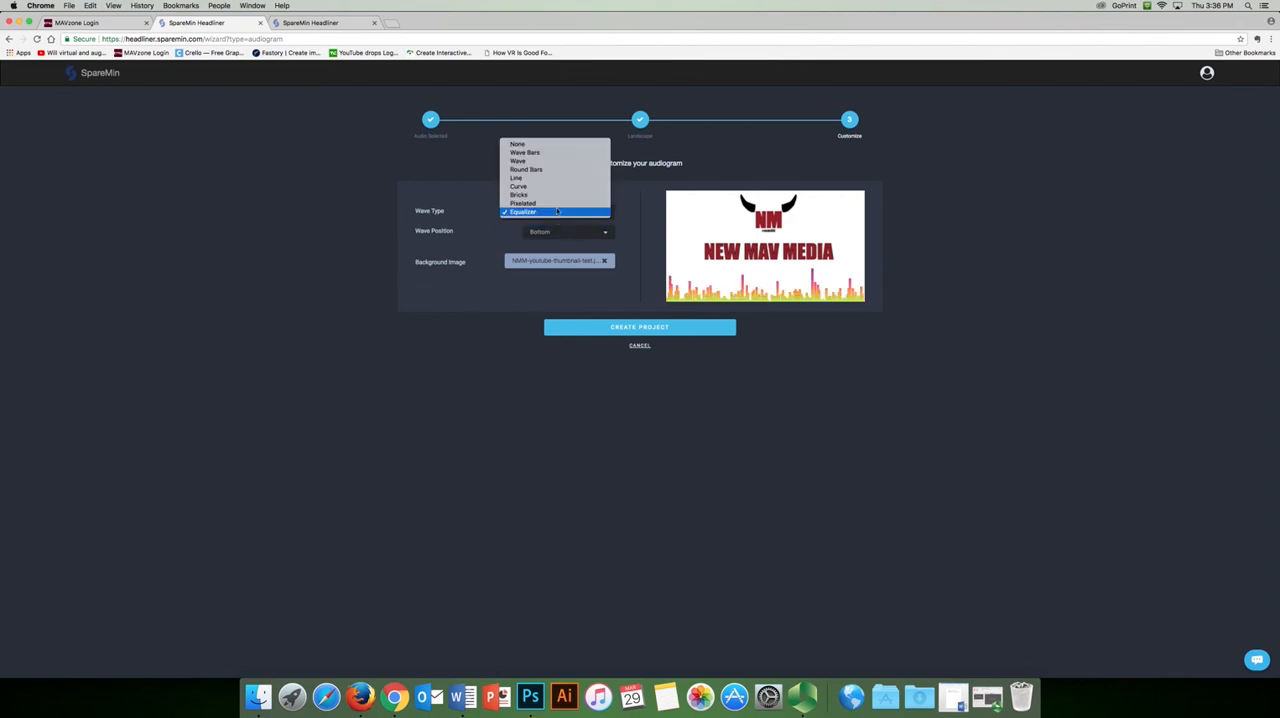
{"action": "left_click", "coordinate": [560, 196]}
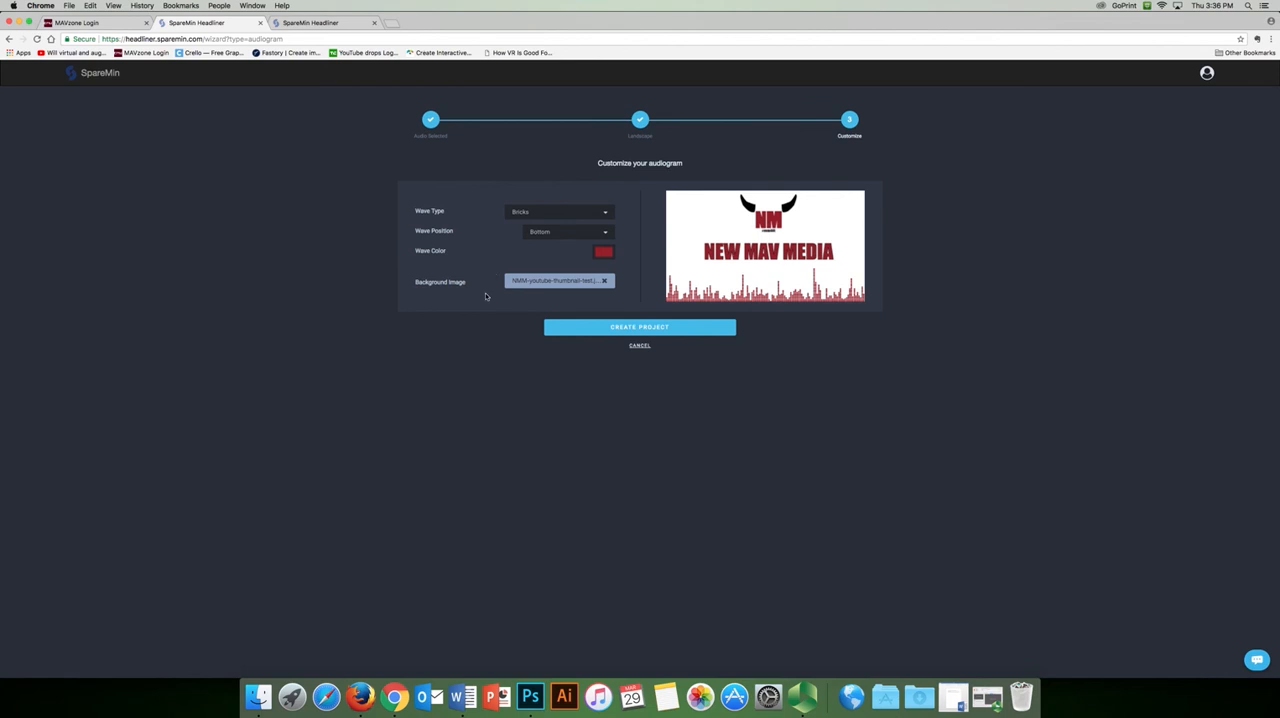
{"action": "left_click", "coordinate": [680, 328]}
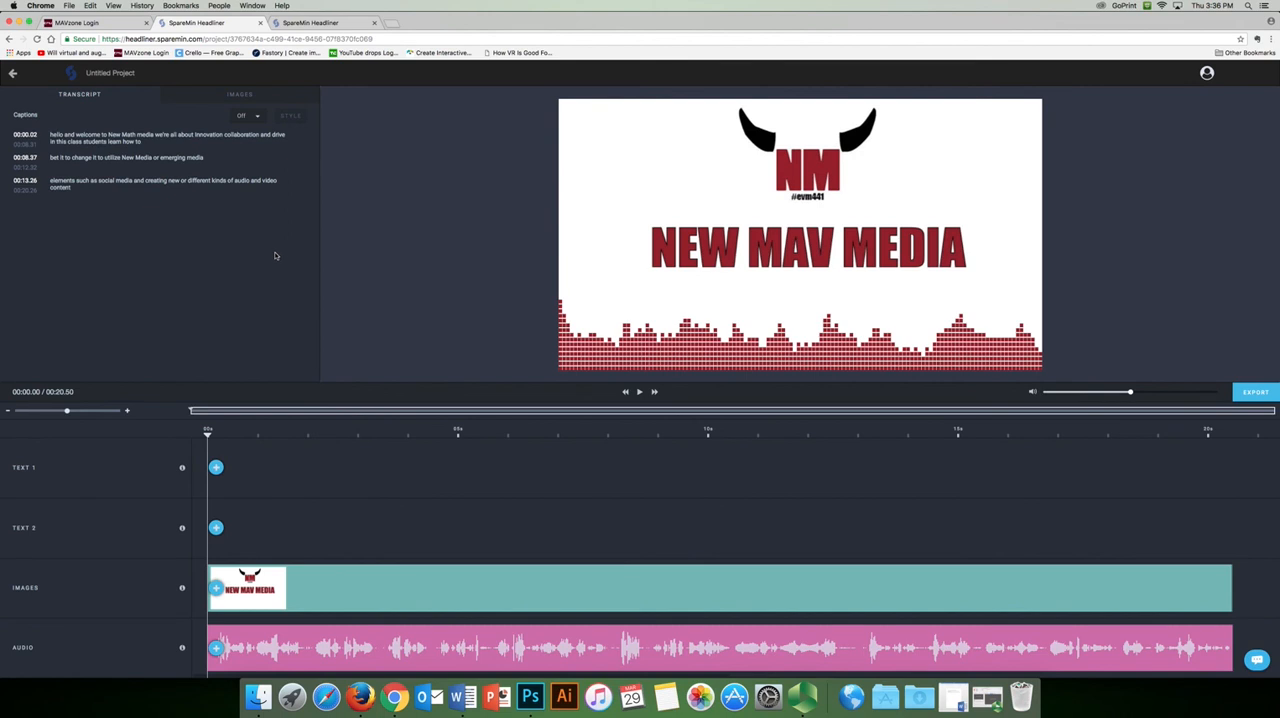
Play the audiogram preview to check the moving waveform against the audio
{"action": "left_click", "coordinate": [580, 336]}
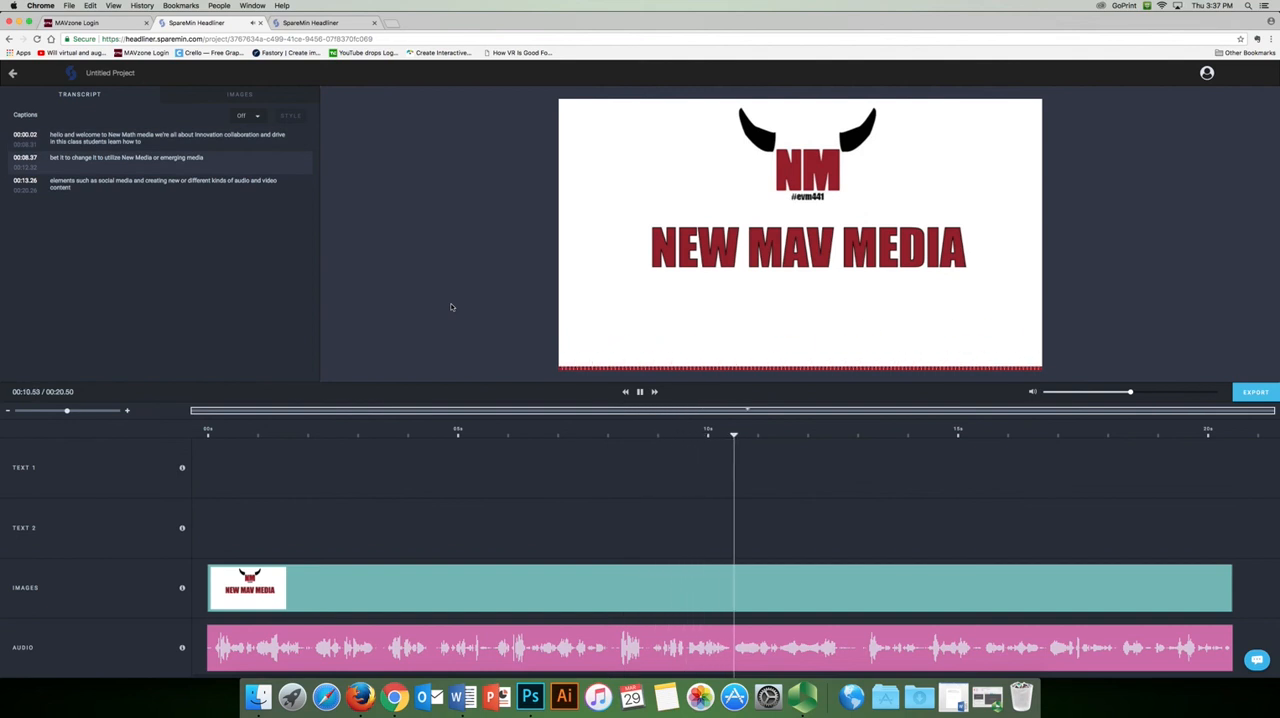
Pause the preview, return the playhead to the start and examine the wording of the three captions
{"action": "key", "text": "space"}
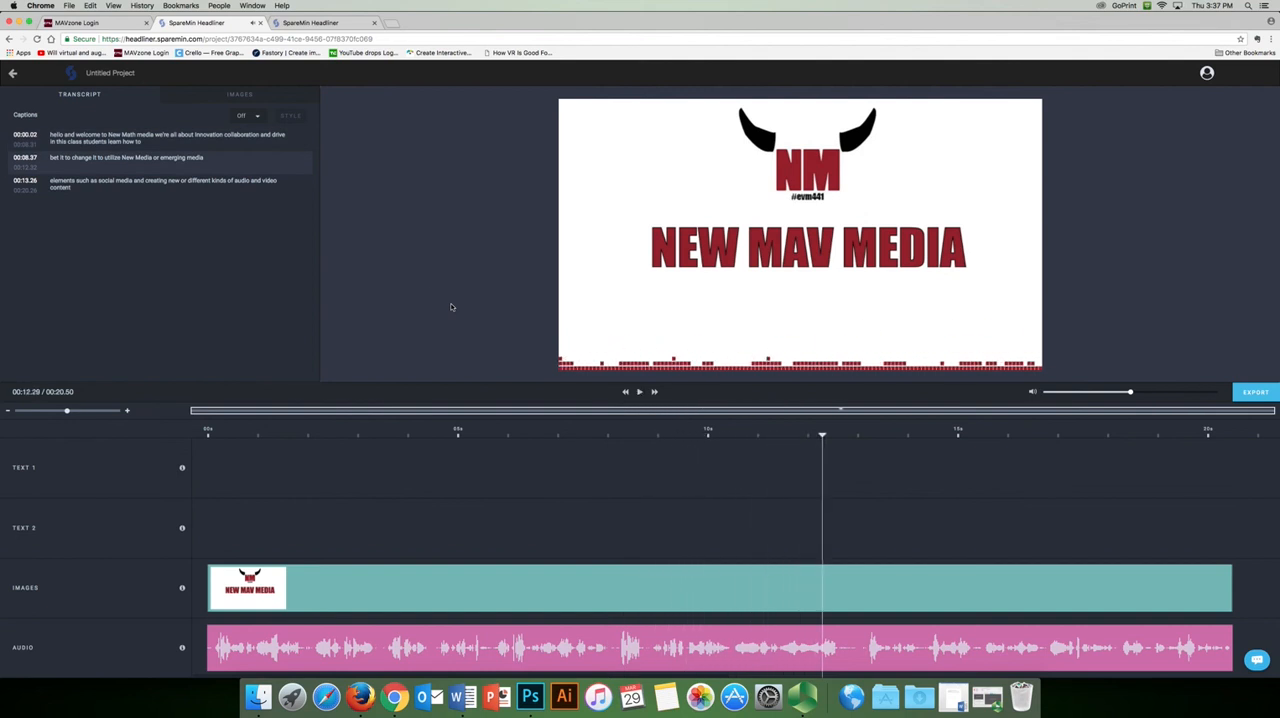
{"action": "left_click_drag", "start_coordinate": [822, 436], "coordinate": [194, 448]}
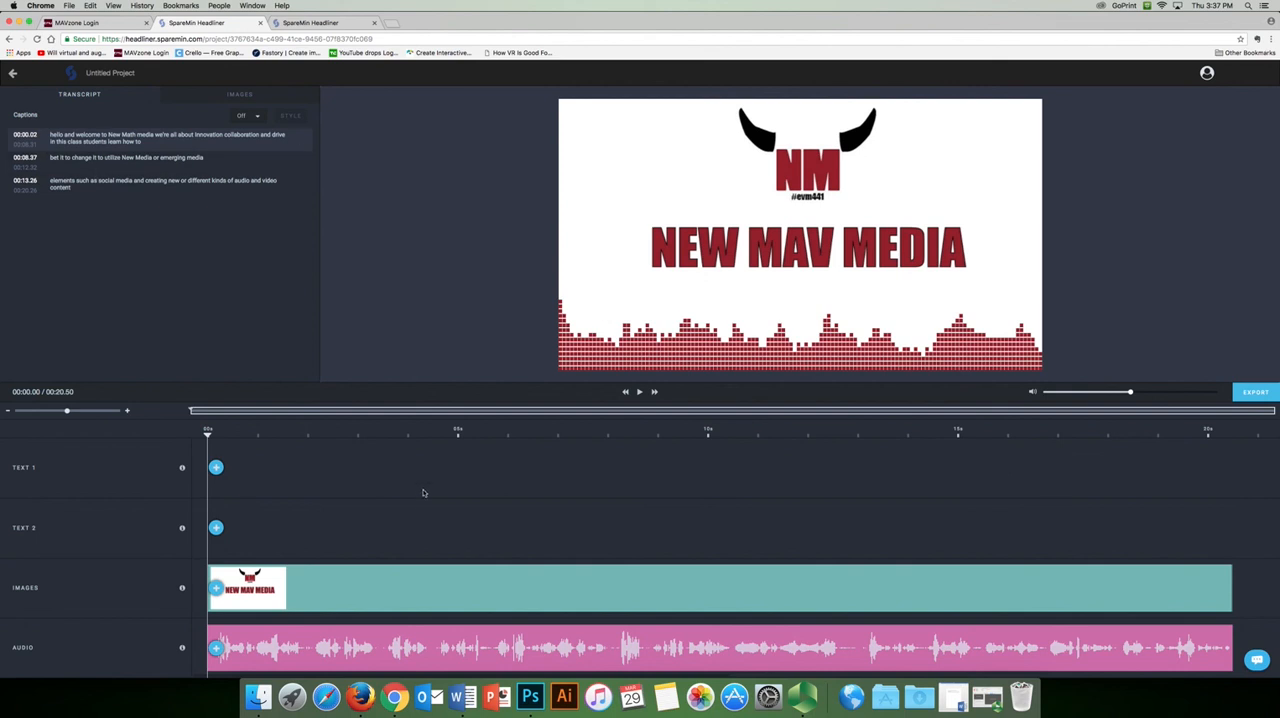
{"action": "left_click", "coordinate": [115, 163]}
{"action": "left_click", "coordinate": [109, 138]}
{"action": "left_click", "coordinate": [152, 157]}
{"action": "left_click", "coordinate": [118, 138]}
{"action": "left_click", "coordinate": [120, 161]}
{"action": "left_click", "coordinate": [120, 184]}
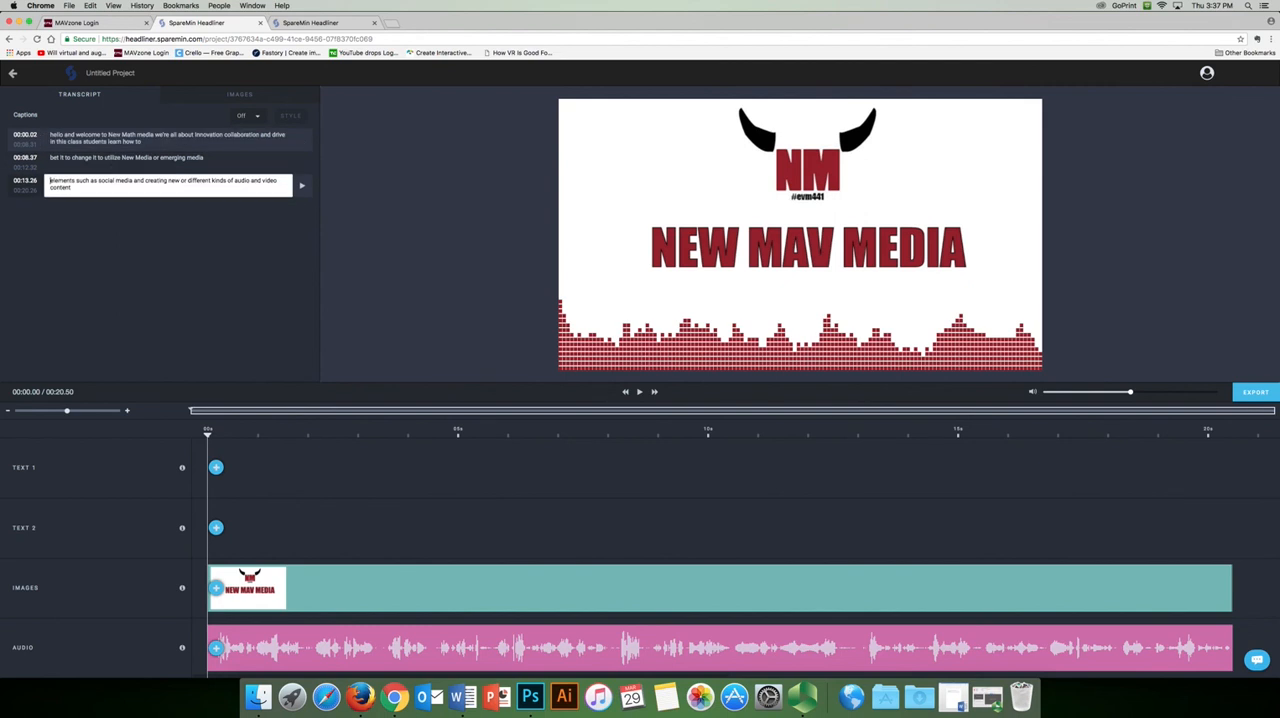
{"action": "left_click", "coordinate": [118, 138]}
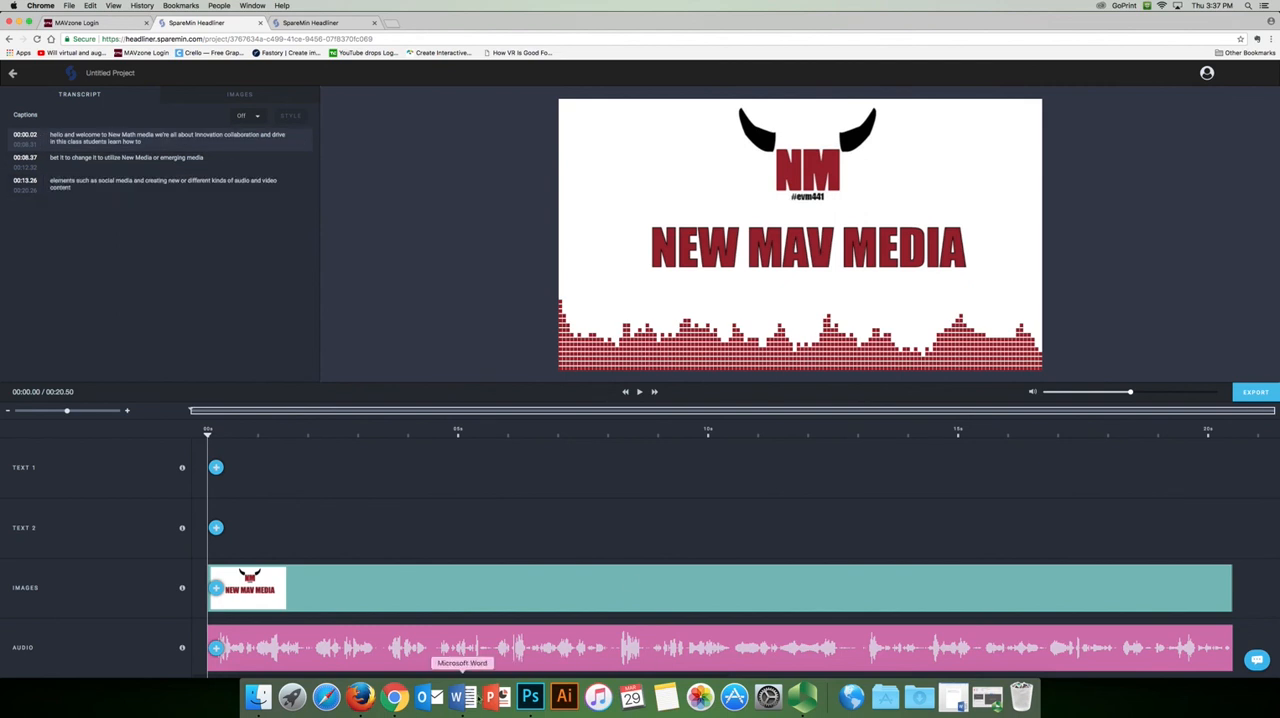
Copy the opening "Hello, and welcome to New Mav Media" line from the Word document and paste it over the first caption in Chrome
{"action": "left_click", "coordinate": [463, 697]}
{"action": "triple_click", "coordinate": [608, 213]}
{"action": "key", "text": "super+c"}
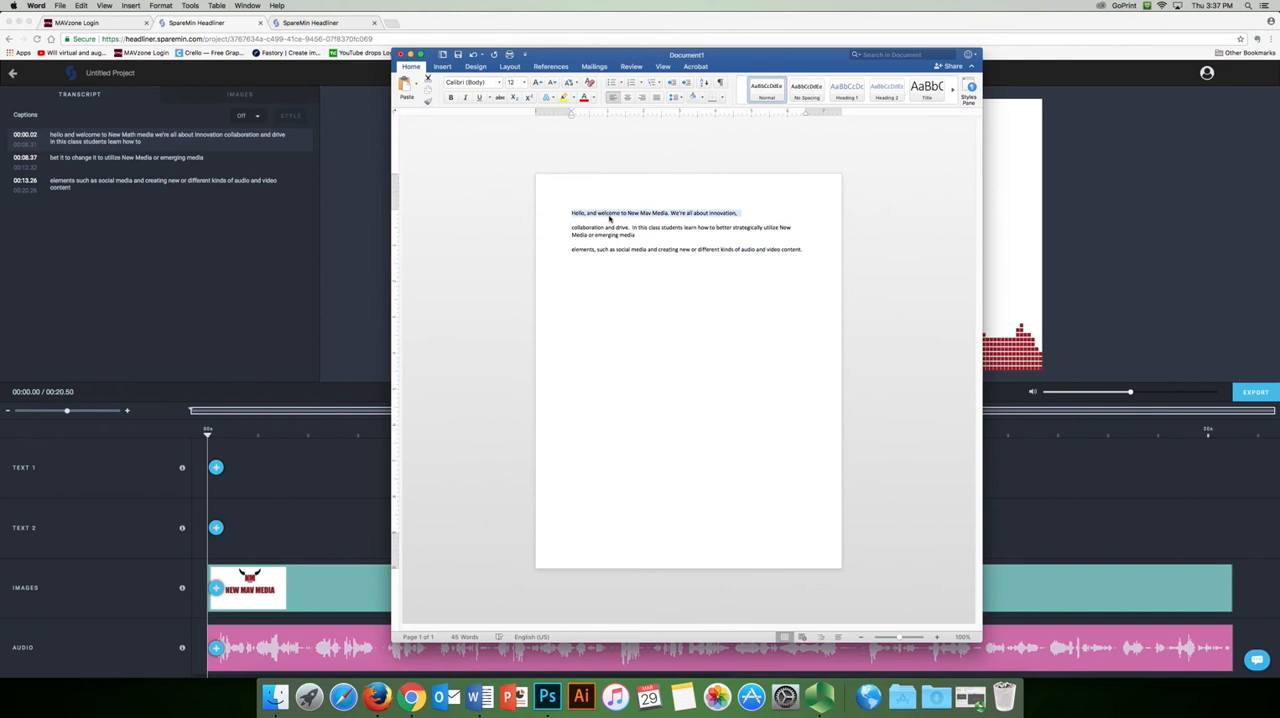
{"action": "left_click", "coordinate": [210, 149]}
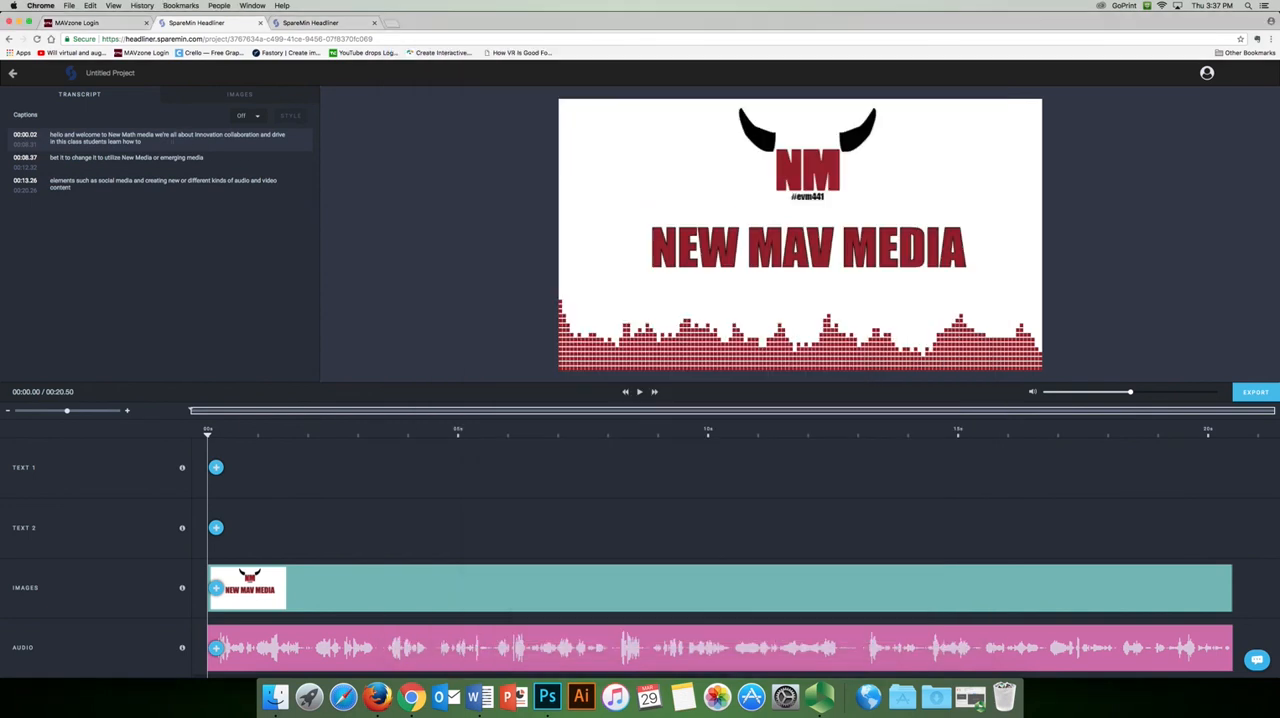
{"action": "triple_click", "coordinate": [100, 140]}
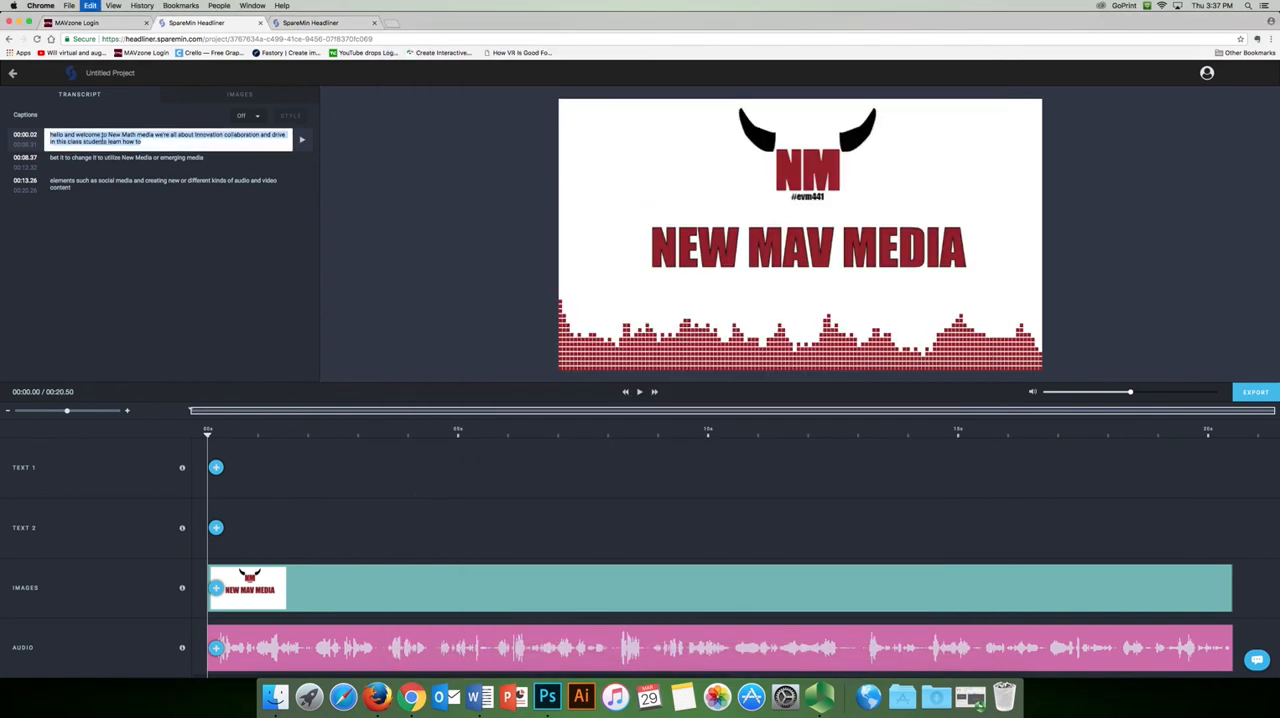
{"action": "key", "text": "super+v"}
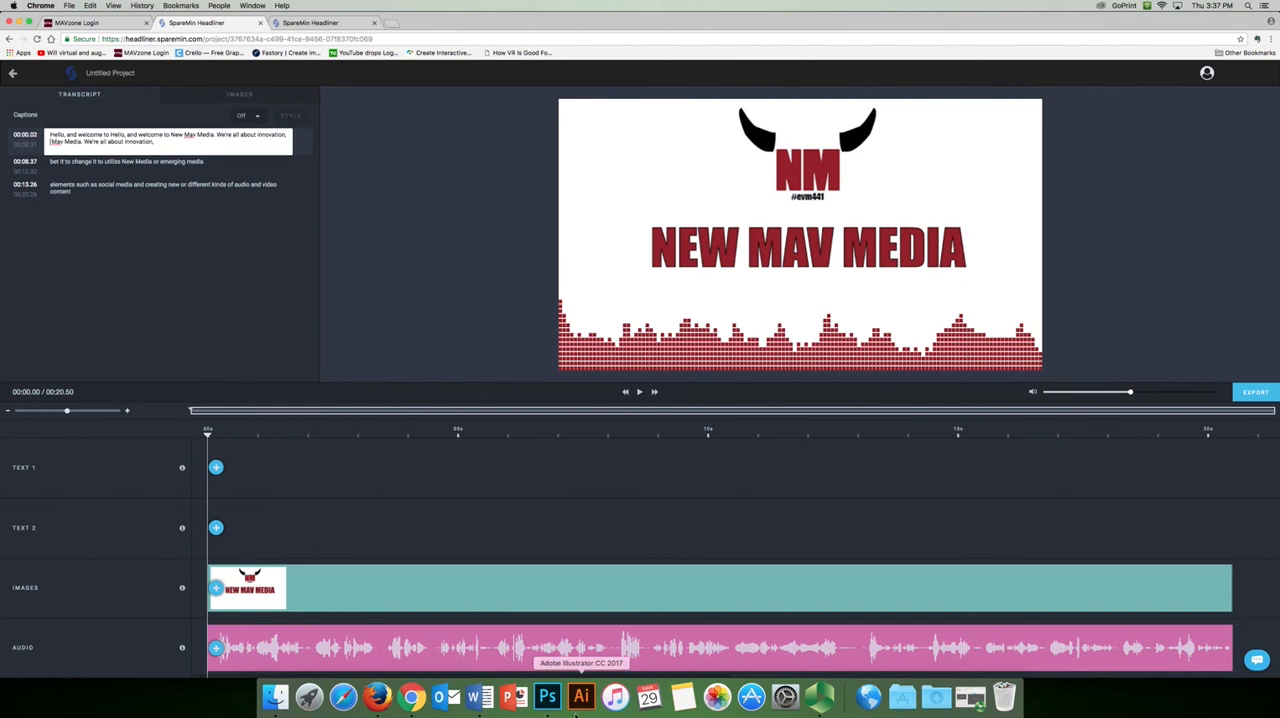
Replace the second caption with the Word document's paragraph beginning "collaboration and drive"
{"action": "left_click", "coordinate": [479, 697]}
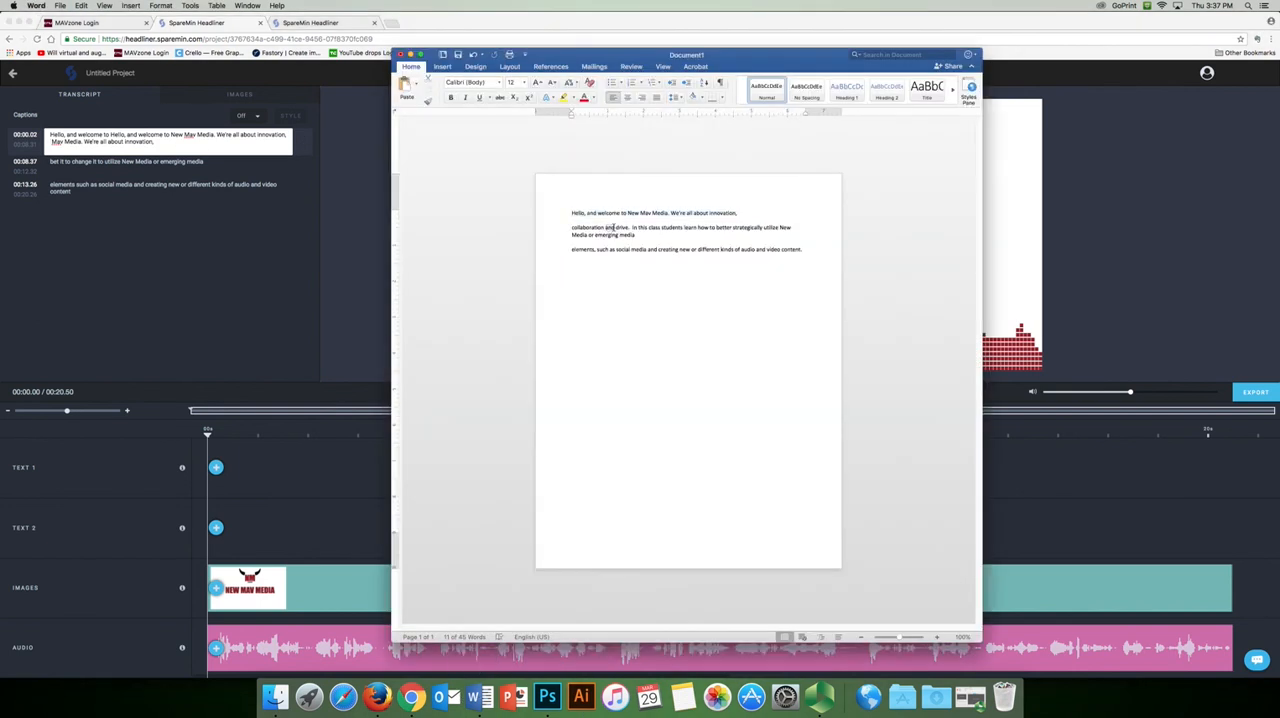
{"action": "triple_click", "coordinate": [614, 228]}
{"action": "key", "text": "super+c"}
{"action": "left_click", "coordinate": [180, 227]}
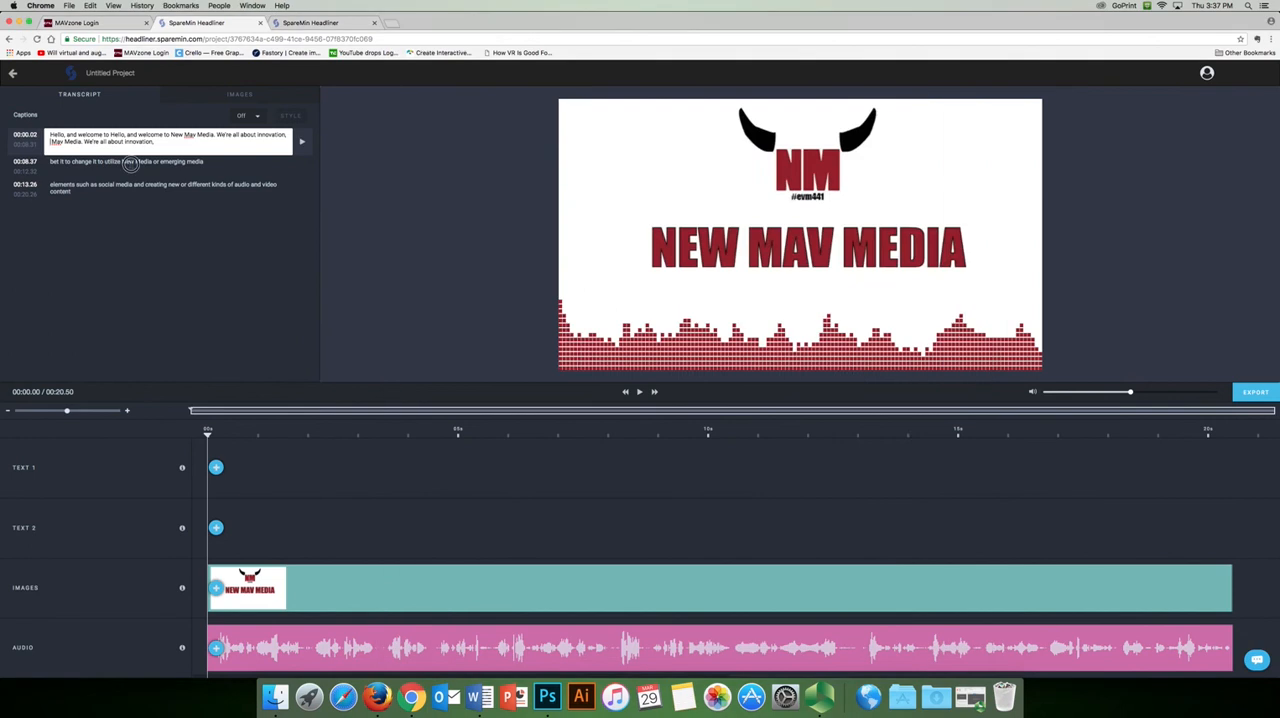
{"action": "triple_click", "coordinate": [130, 158]}
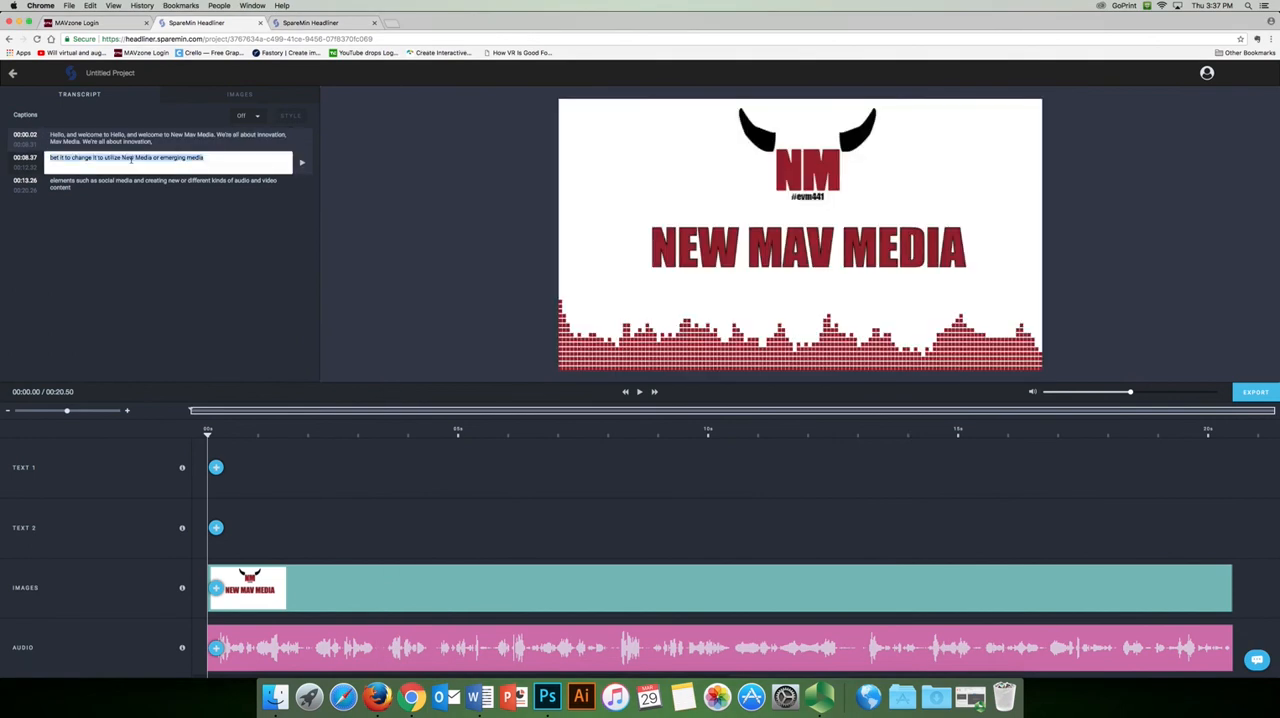
{"action": "key", "text": "super+v"}
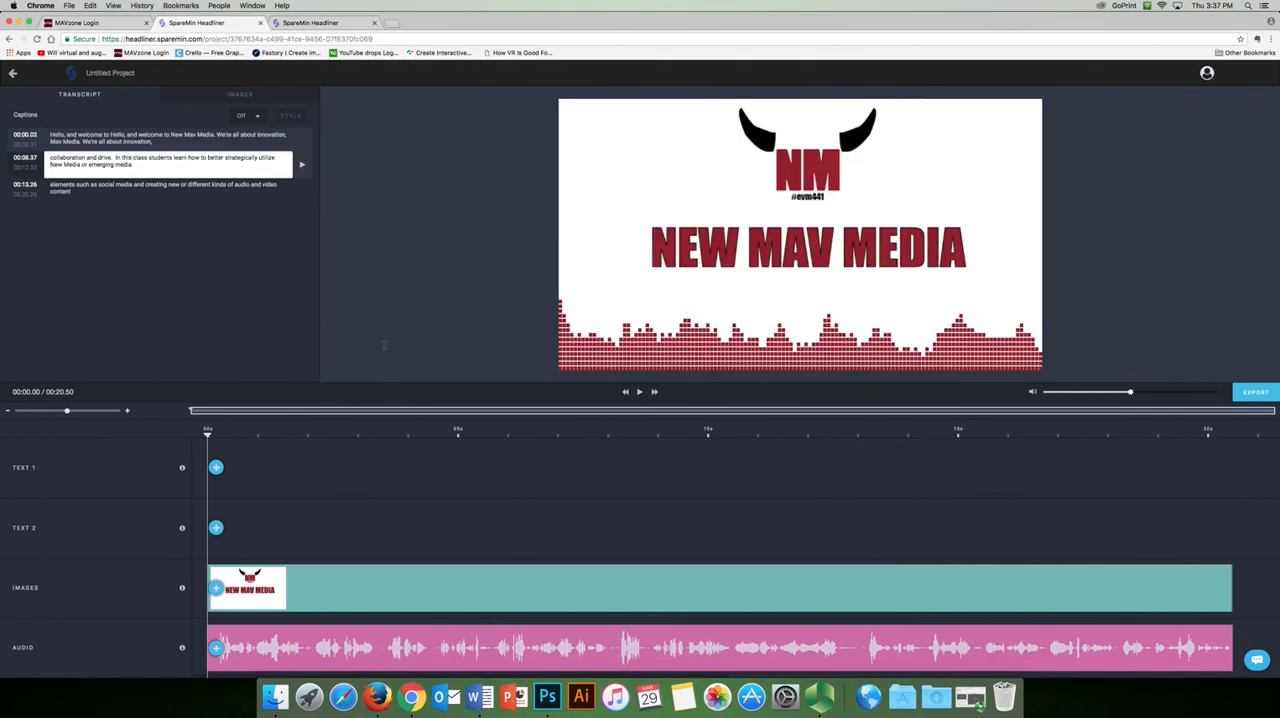
Replace the third caption with the Word document's last line, beginning "elements, such as social media"
{"action": "left_click", "coordinate": [480, 697]}
{"action": "left_click", "coordinate": [596, 247]}
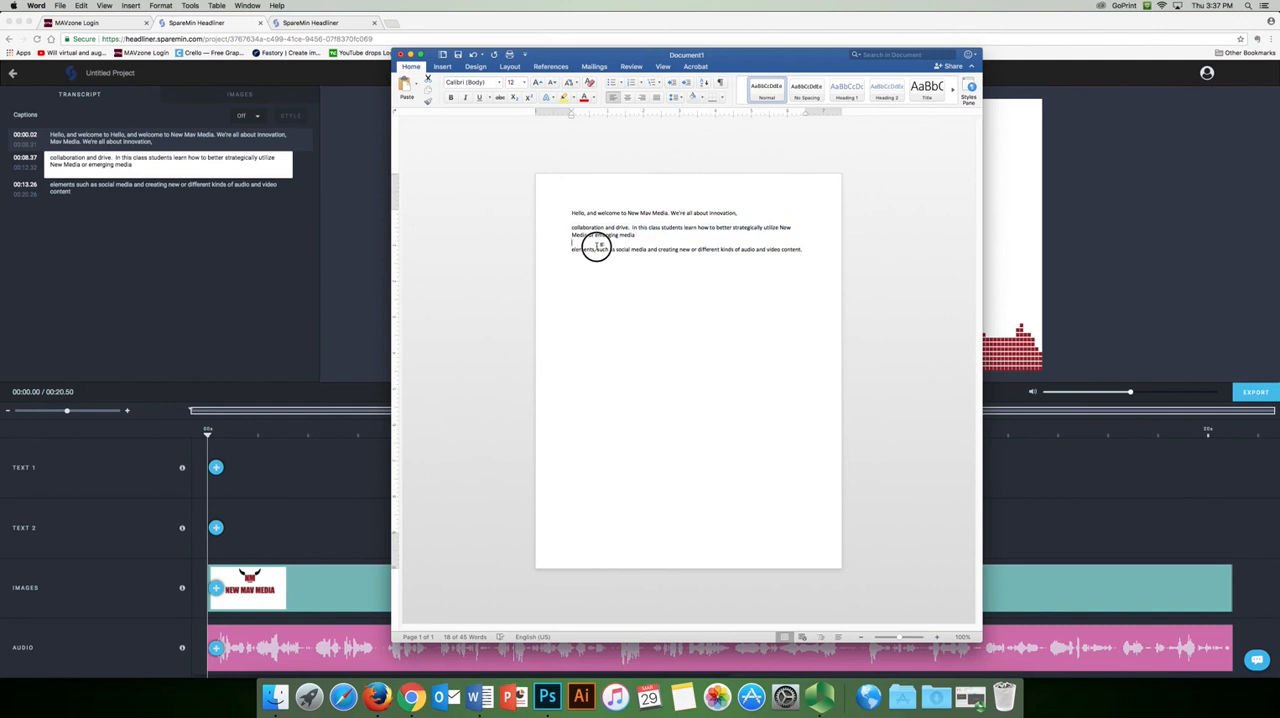
{"action": "triple_click", "coordinate": [594, 248]}
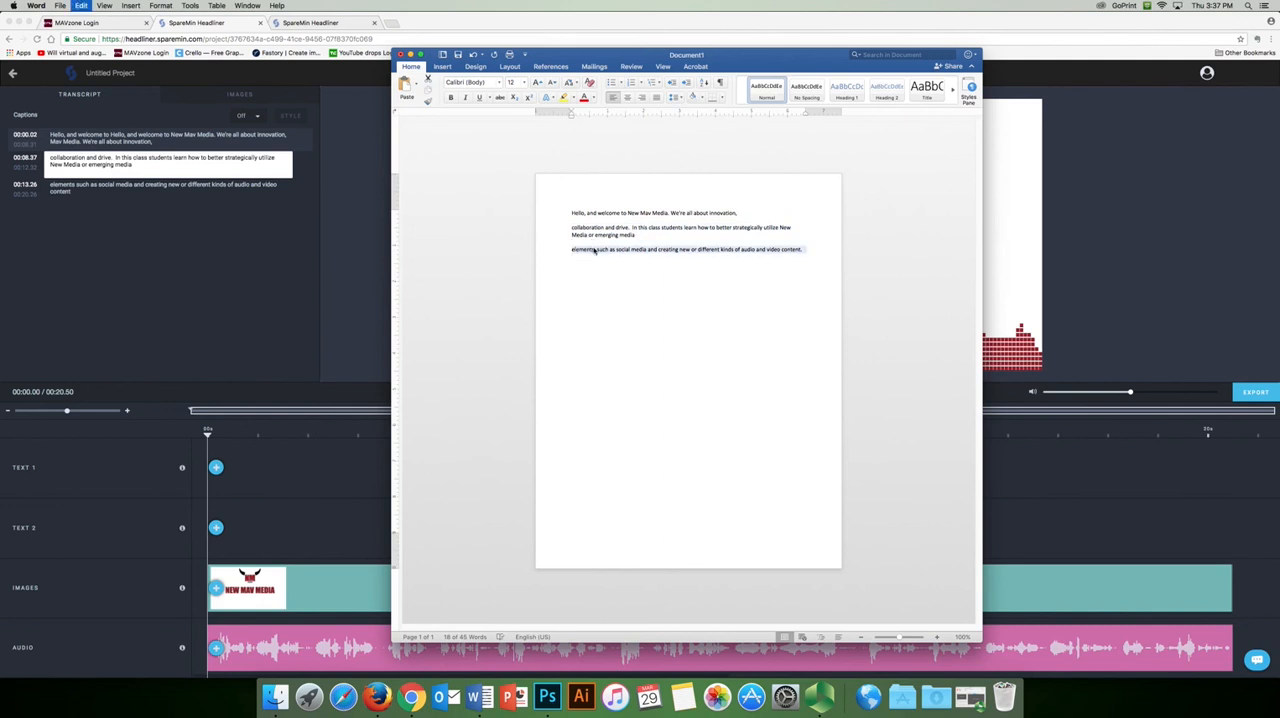
{"action": "left_click", "coordinate": [184, 235]}
{"action": "triple_click", "coordinate": [75, 185]}
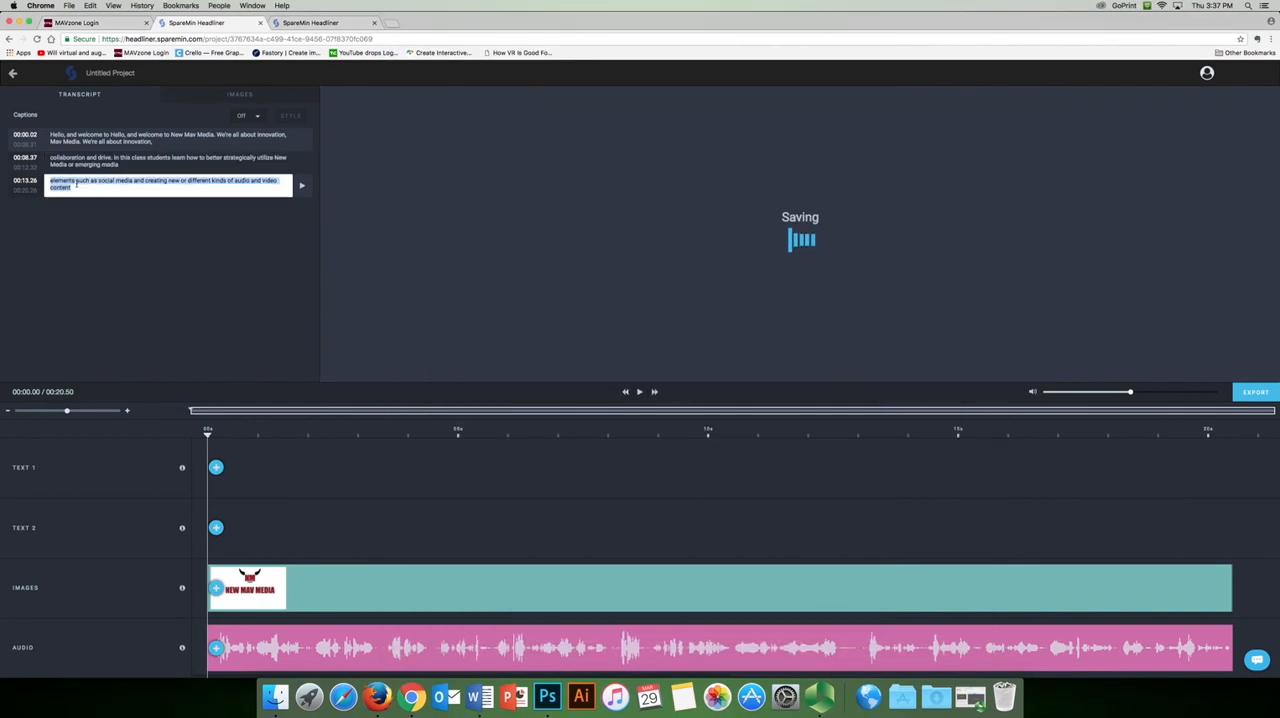
{"action": "type", "text": "elements, such as social media and creating new or different kinds of audio and video content."}
{"action": "left_click", "coordinate": [152, 255]}
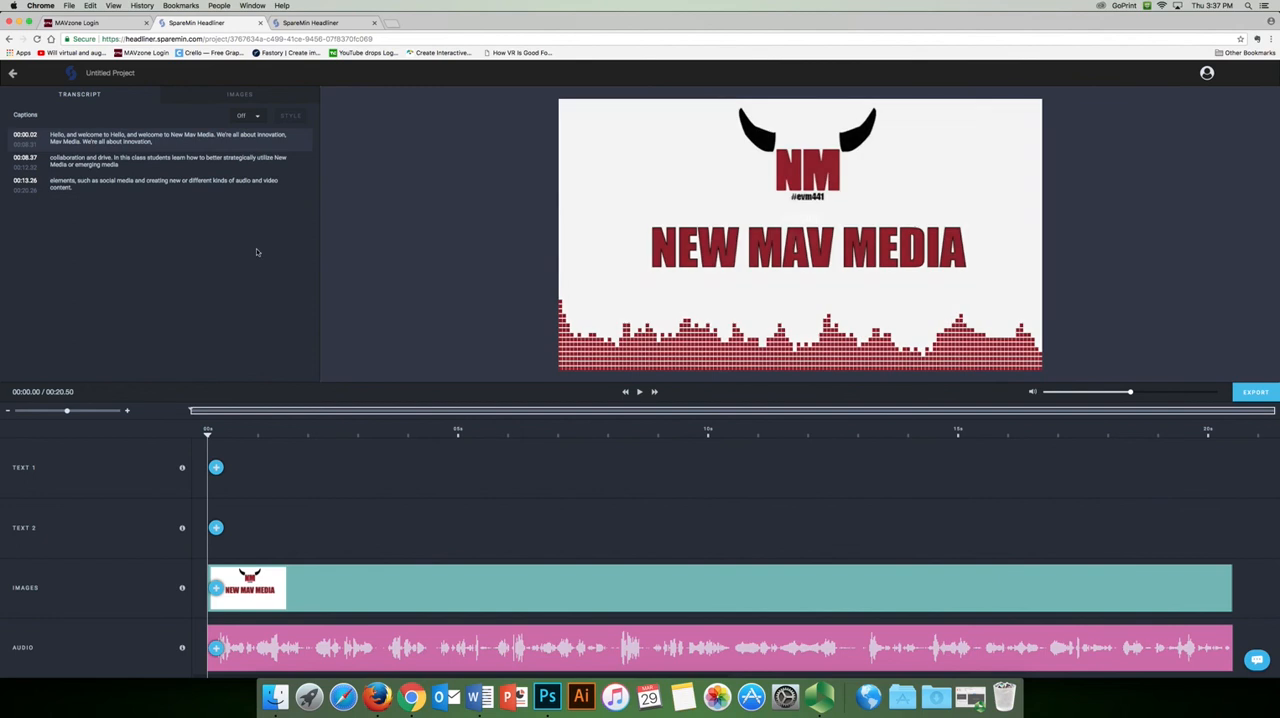
Turn captions on and open their style properties
{"action": "left_click", "coordinate": [258, 117]}
{"action": "left_click", "coordinate": [242, 107]}
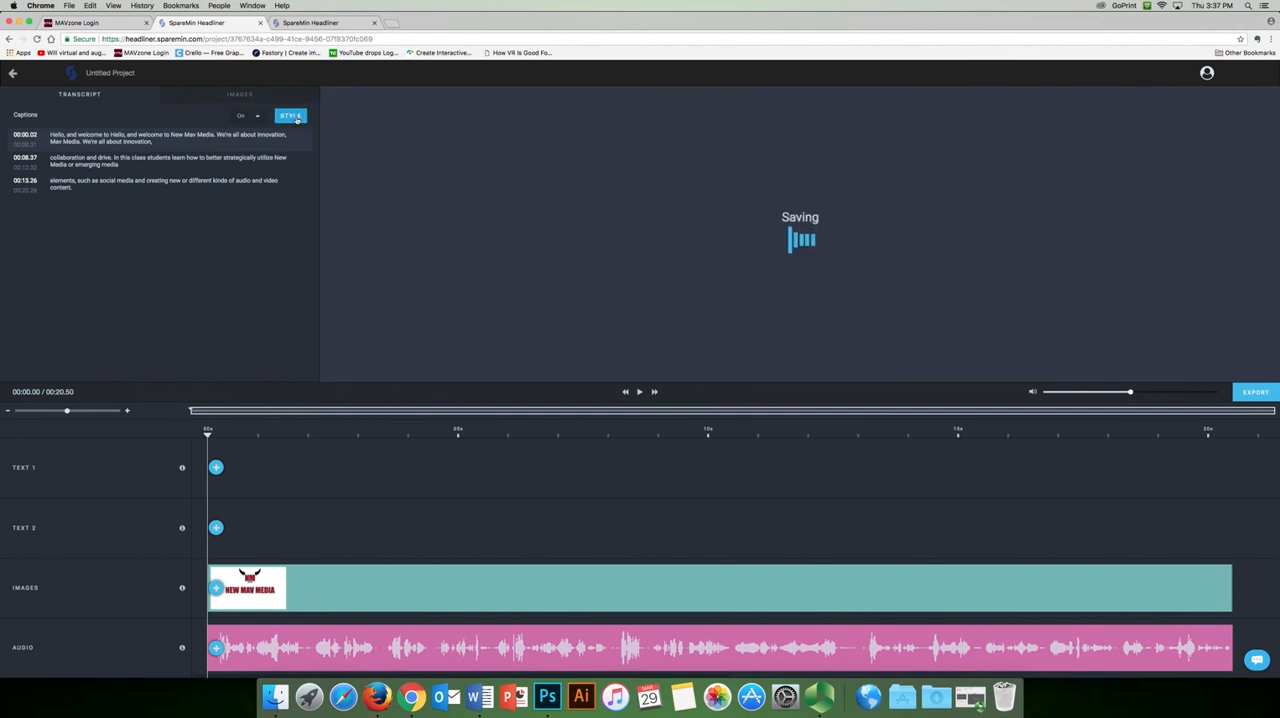
{"action": "left_click", "coordinate": [292, 117]}
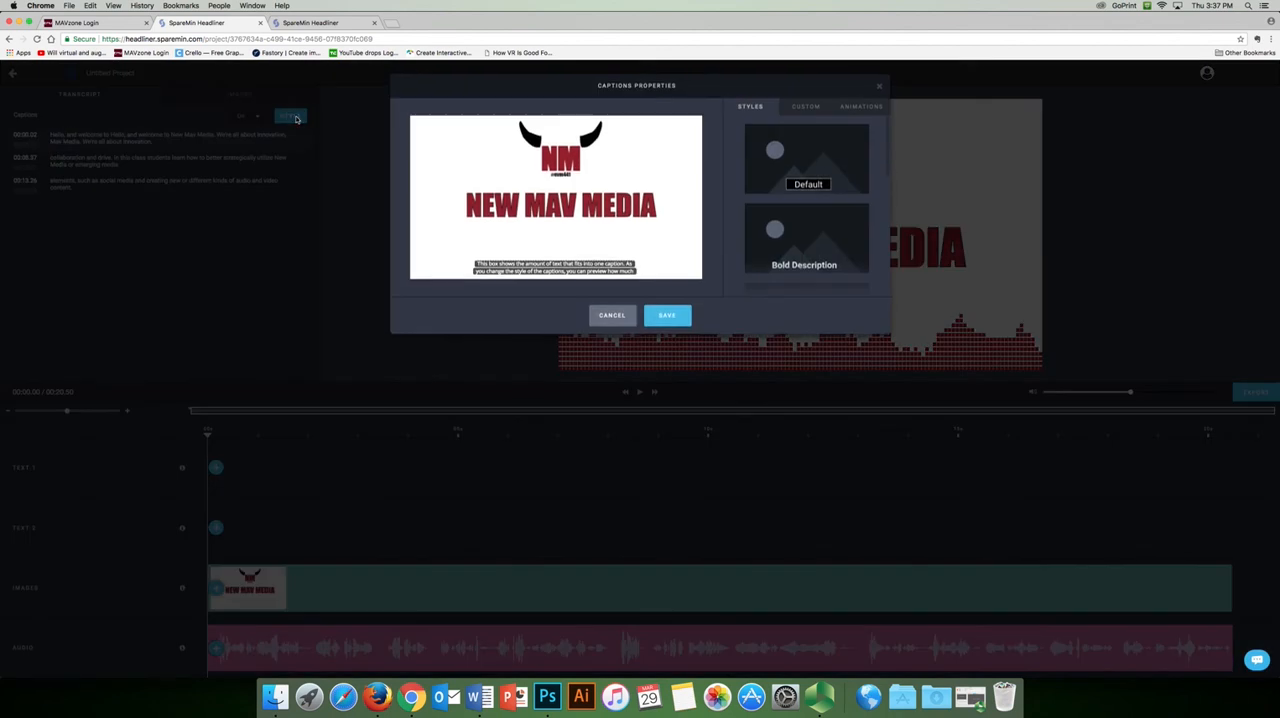
Try the Dark Background caption style, switch to the Default style near the frame's lower edge and save it
{"action": "scroll", "coordinate": [838, 230], "scroll_direction": "down", "scroll_amount": 2}
{"action": "left_click", "coordinate": [821, 230]}
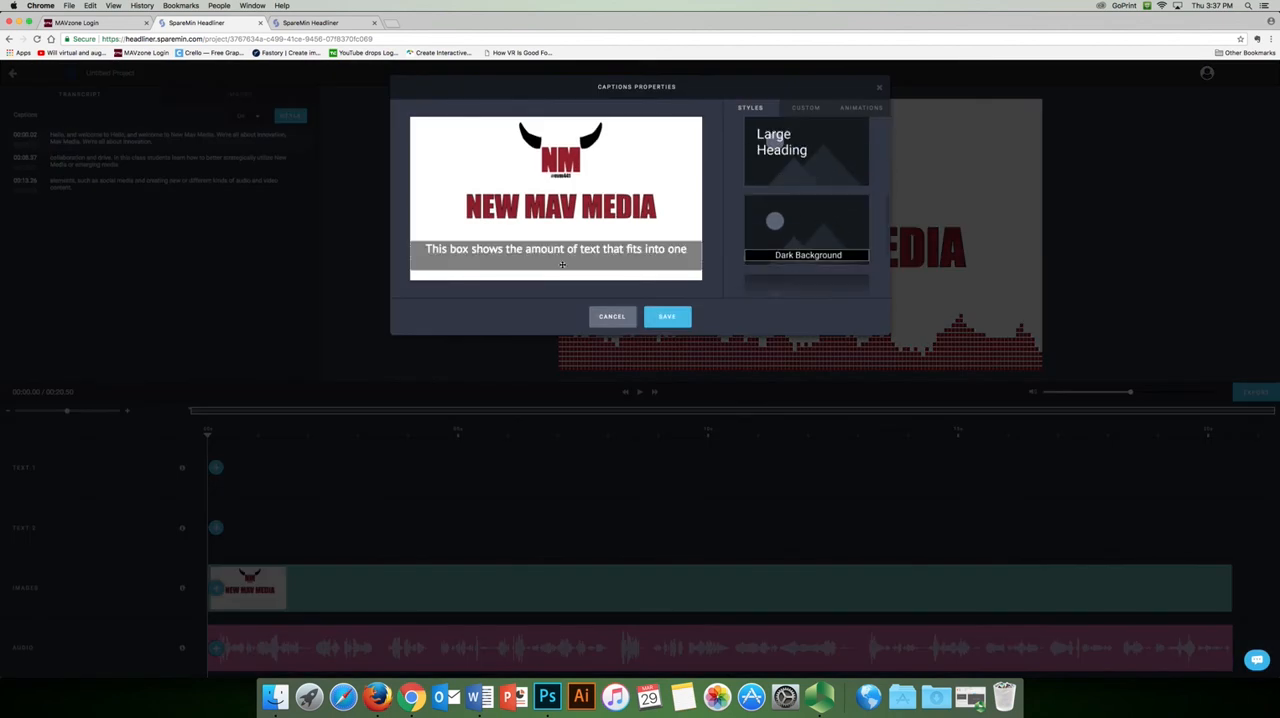
{"action": "mouse_move", "coordinate": [559, 268]}
{"action": "left_mouse_down"}
{"action": "mouse_move", "coordinate": [560, 250]}
{"action": "mouse_move", "coordinate": [565, 269]}
{"action": "mouse_move", "coordinate": [577, 251]}
{"action": "mouse_move", "coordinate": [578, 263]}
{"action": "left_mouse_up"}
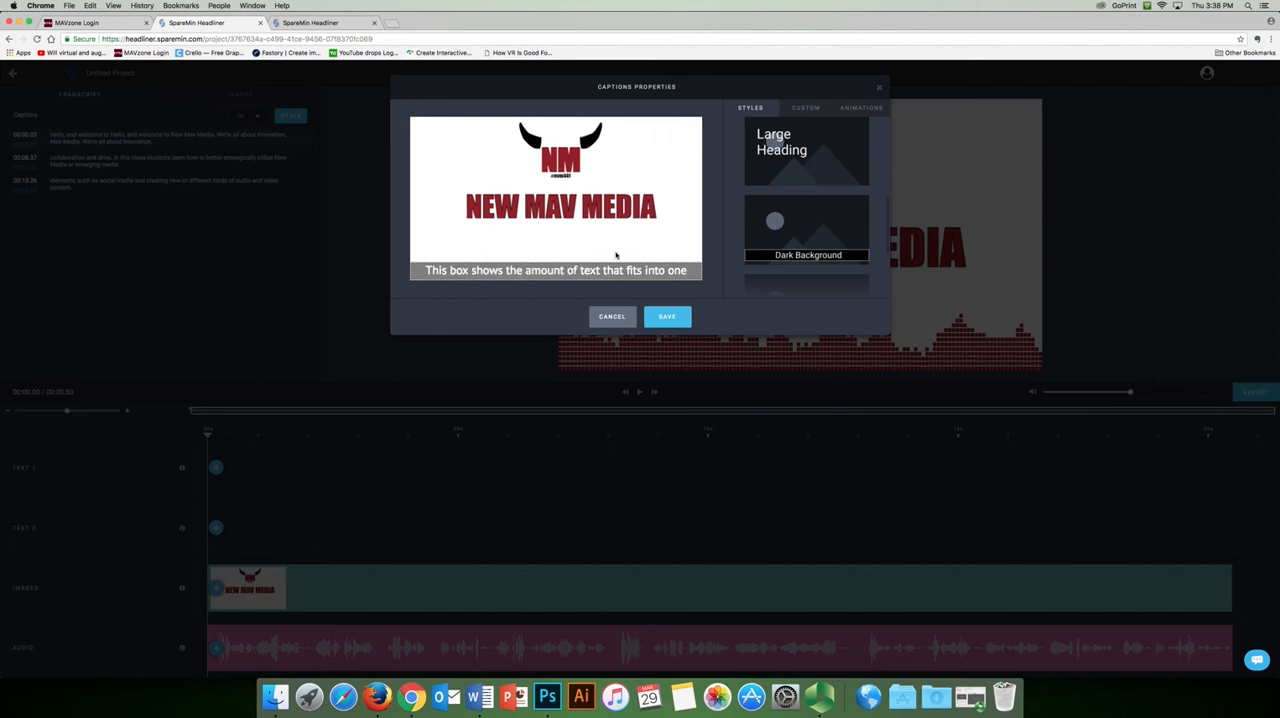
{"action": "scroll", "coordinate": [790, 210], "scroll_direction": "up", "scroll_amount": 3}
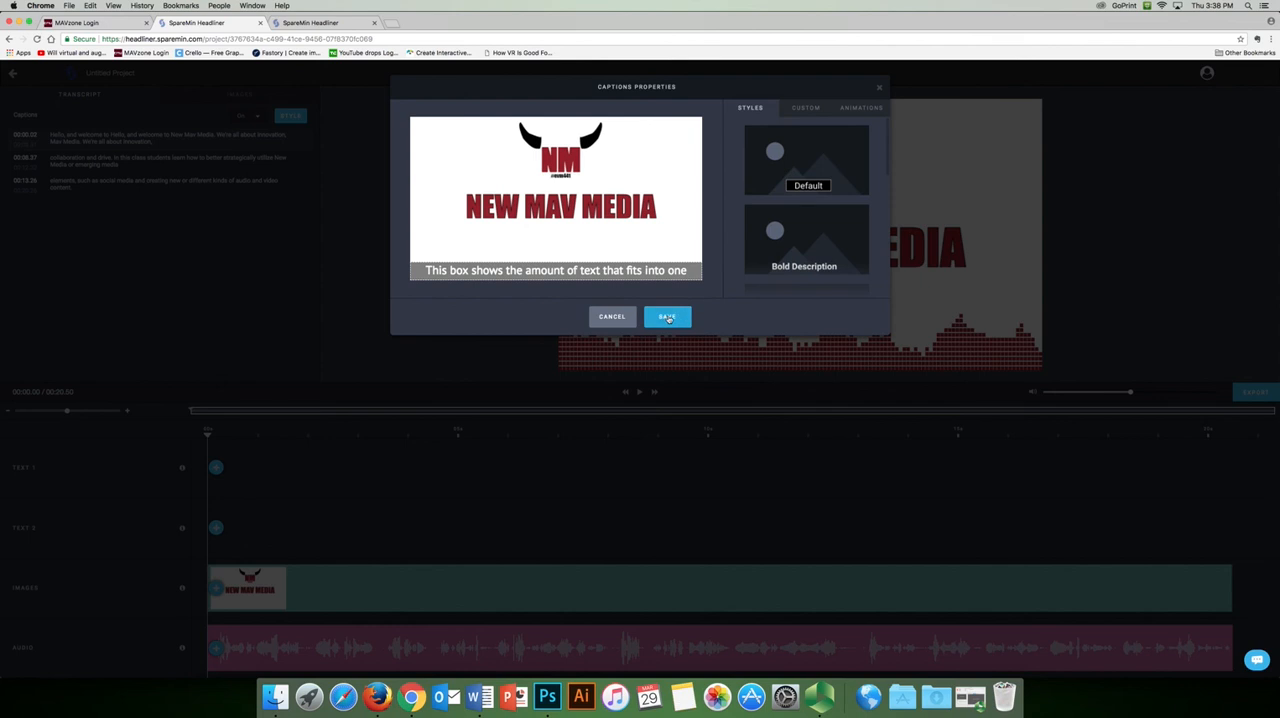
{"action": "mouse_move", "coordinate": [594, 255]}
{"action": "left_mouse_down"}
{"action": "mouse_move", "coordinate": [590, 160]}
{"action": "mouse_move", "coordinate": [584, 277]}
{"action": "mouse_move", "coordinate": [586, 129]}
{"action": "mouse_move", "coordinate": [598, 268]}
{"action": "left_mouse_up"}
{"action": "left_click", "coordinate": [586, 243]}
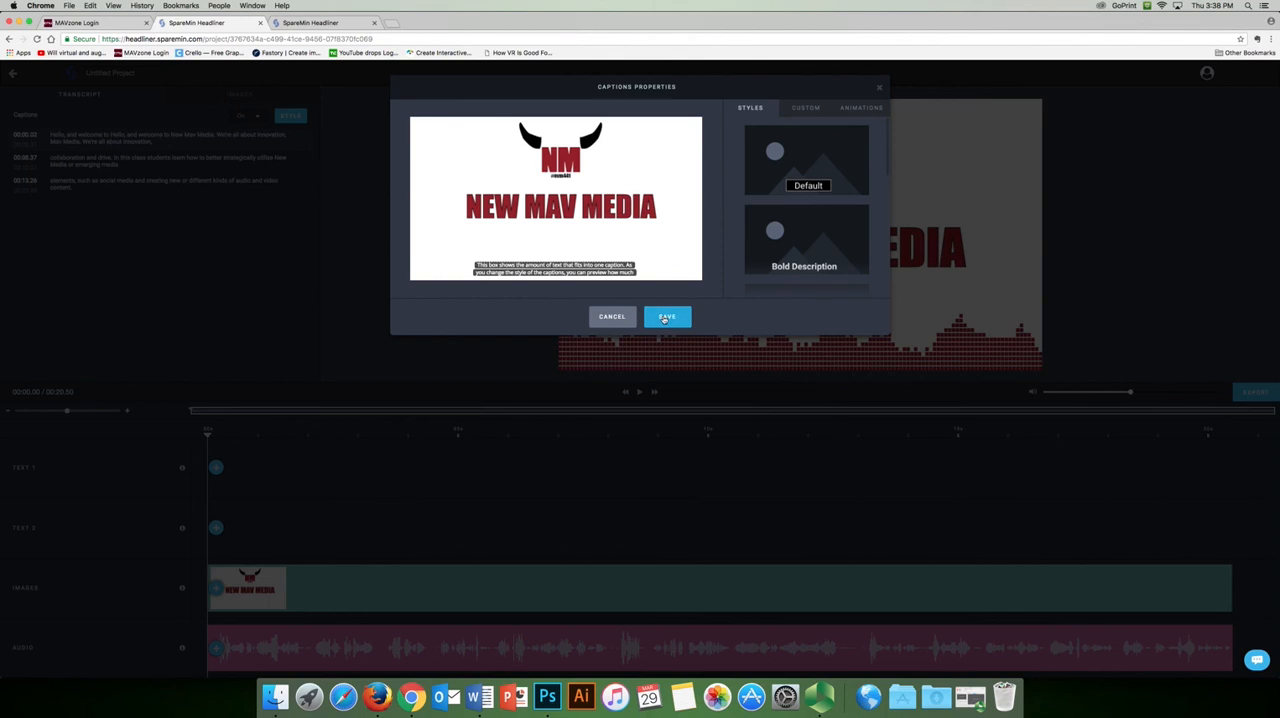
{"action": "left_click", "coordinate": [665, 317]}
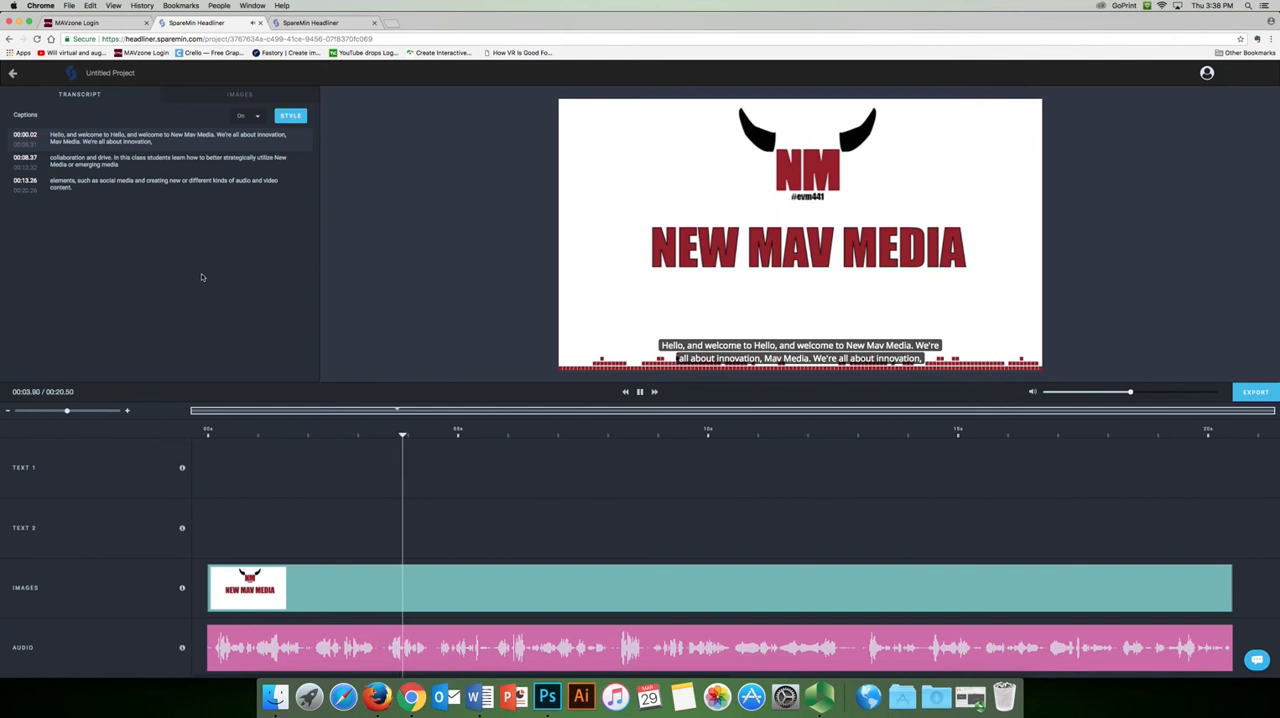
Stop the preview, turn on the Karaoke Style caption animation with a white-to-grey color transition and save
{"action": "key", "text": "space"}
{"action": "left_click", "coordinate": [292, 116]}
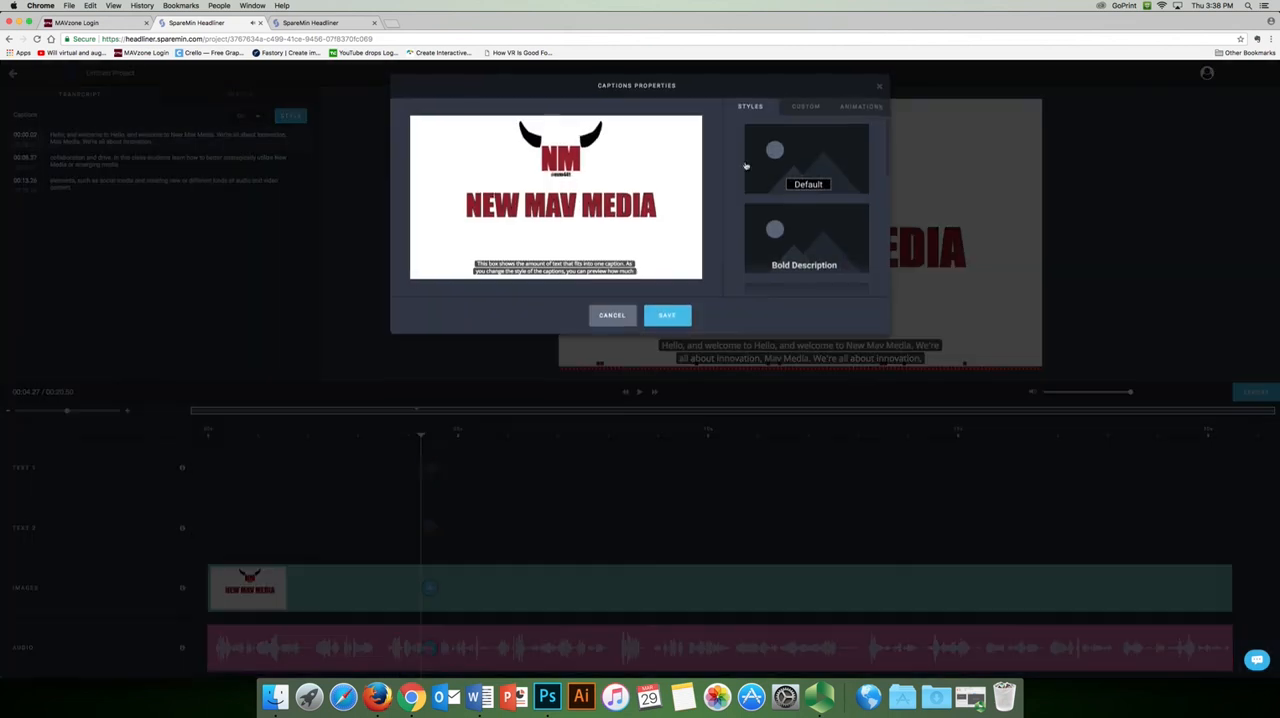
{"action": "left_click", "coordinate": [861, 109]}
{"action": "left_click", "coordinate": [849, 129]}
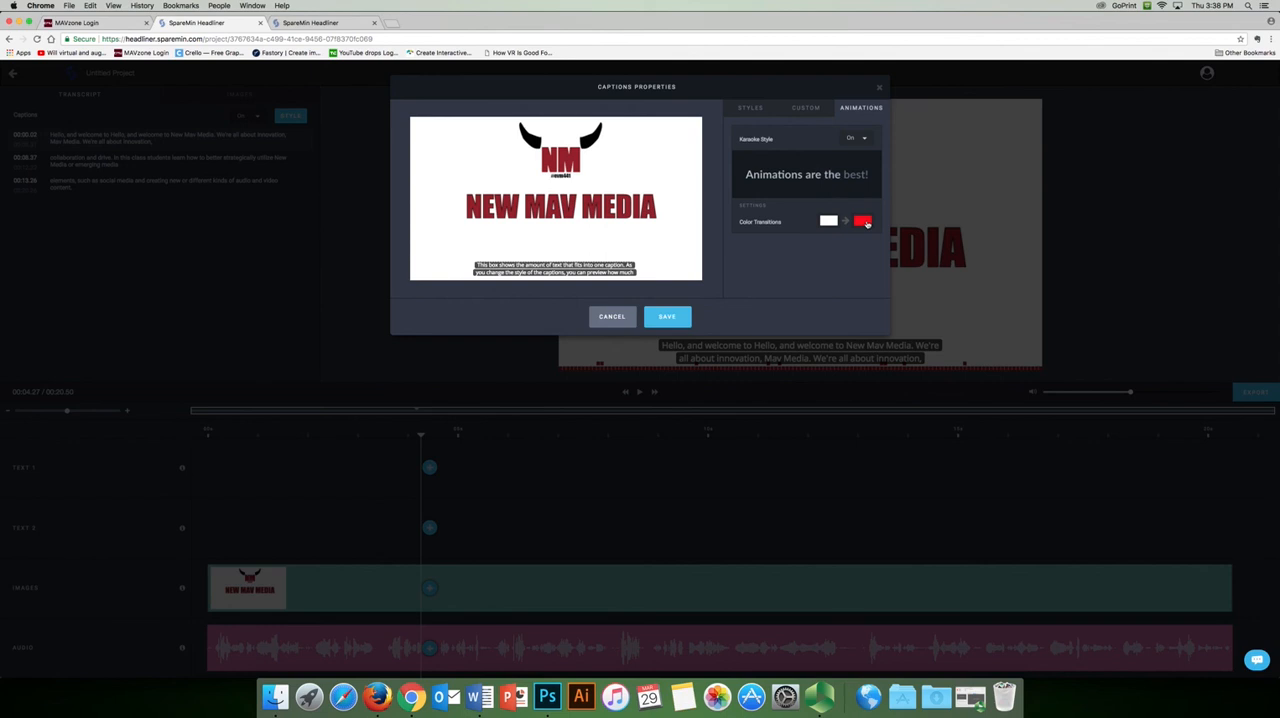
{"action": "left_click", "coordinate": [863, 221]}
{"action": "left_click_drag", "start_coordinate": [824, 306], "coordinate": [772, 278]}
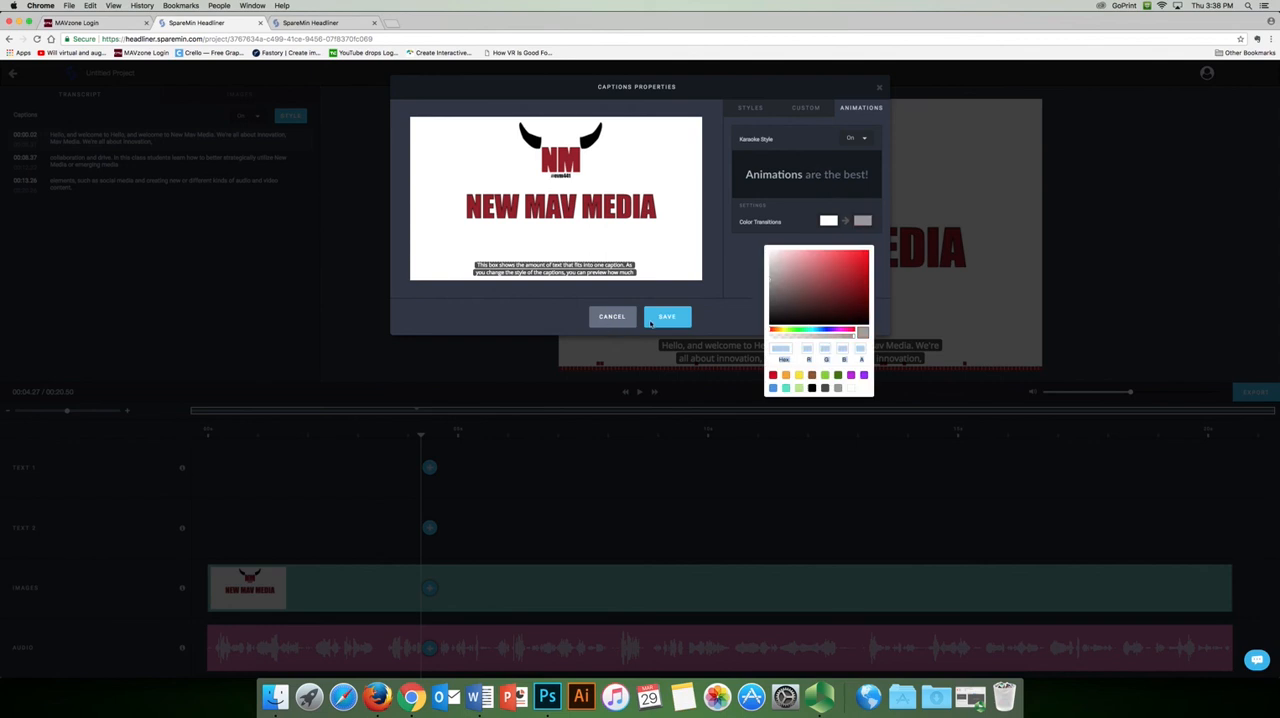
{"action": "left_click", "coordinate": [765, 258]}
{"action": "left_click", "coordinate": [662, 322]}
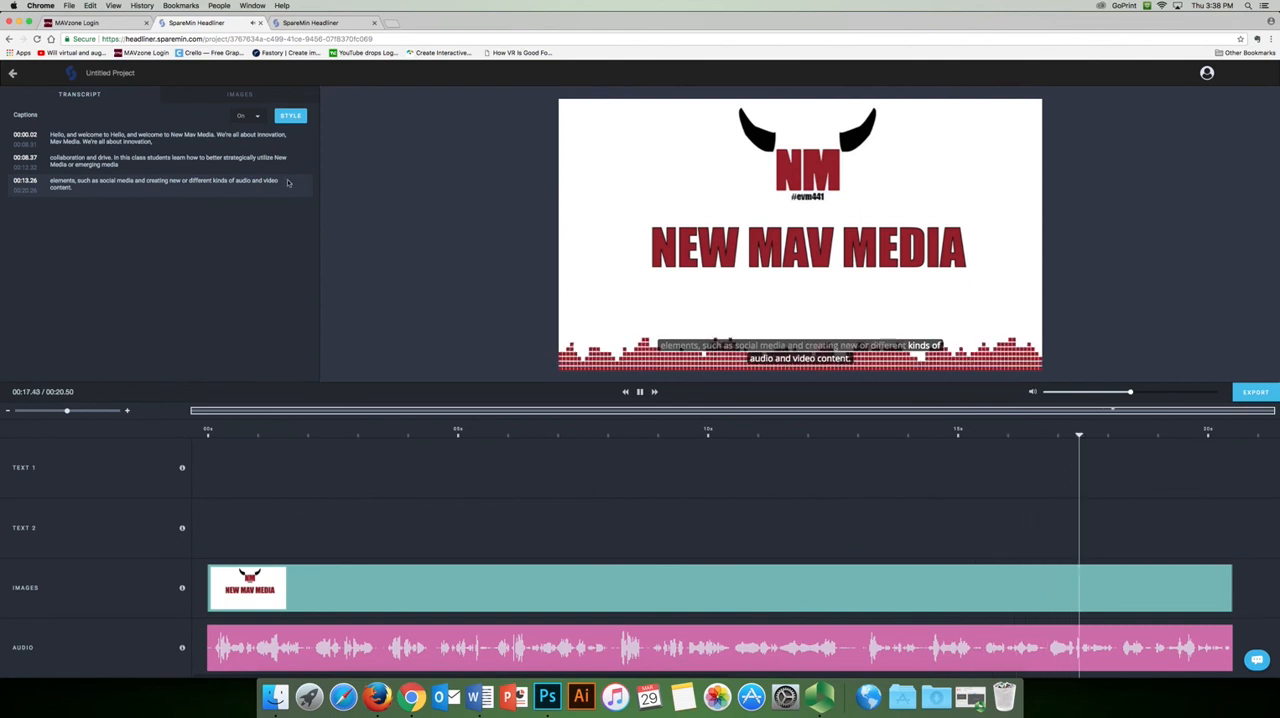
Apply the Dark Background caption style and place the caption bar along the frame's bottom edge
{"action": "left_click", "coordinate": [290, 115]}
{"action": "left_click", "coordinate": [783, 180]}
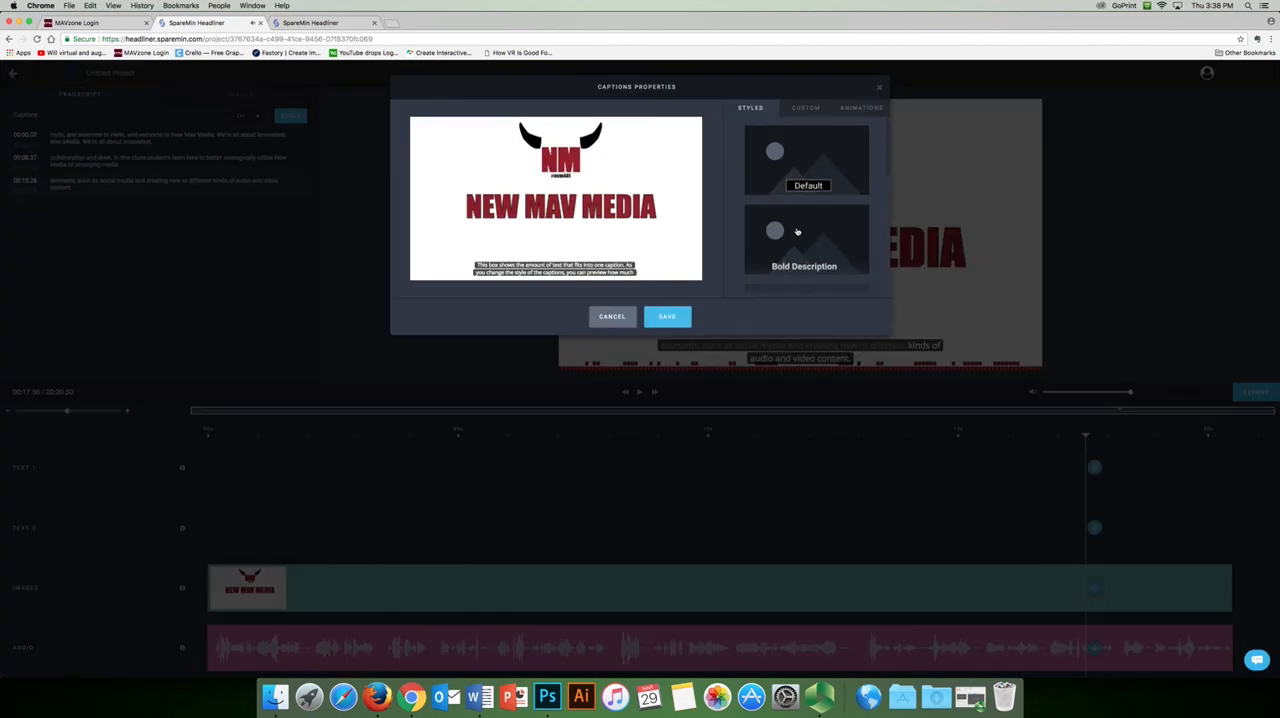
{"action": "scroll", "coordinate": [797, 231], "scroll_direction": "down", "scroll_amount": 3}
{"action": "left_click", "coordinate": [798, 224]}
{"action": "mouse_move", "coordinate": [633, 245]}
{"action": "left_mouse_down"}
{"action": "mouse_move", "coordinate": [631, 271]}
{"action": "mouse_move", "coordinate": [636, 262]}
{"action": "left_mouse_up"}
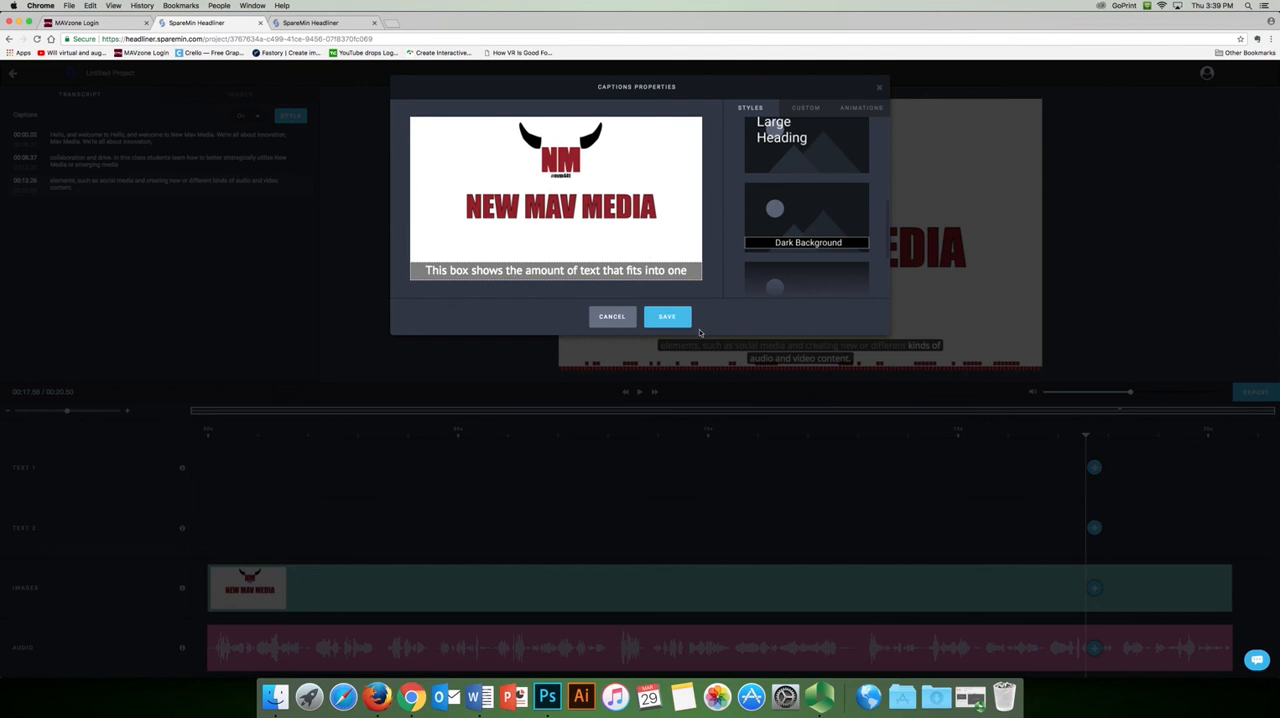
Set the caption font size to 28 and save the caption properties
{"action": "left_click", "coordinate": [806, 108]}
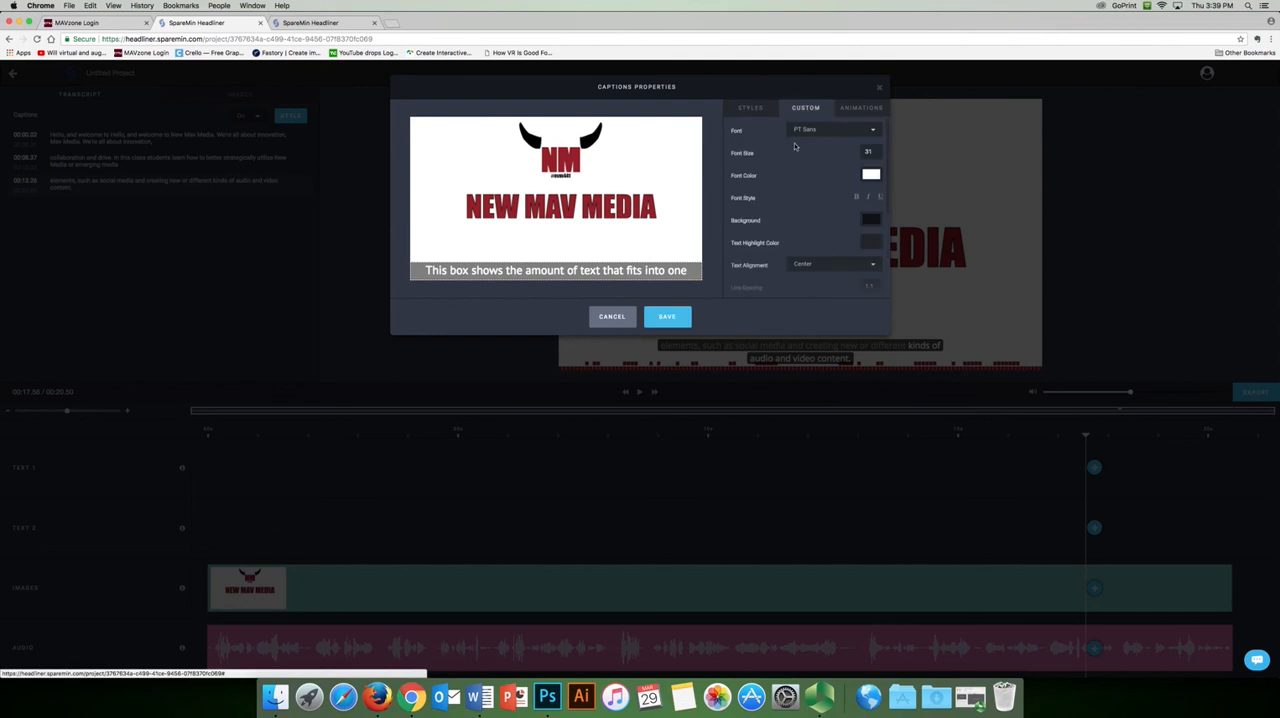
{"action": "left_click", "coordinate": [876, 155]}
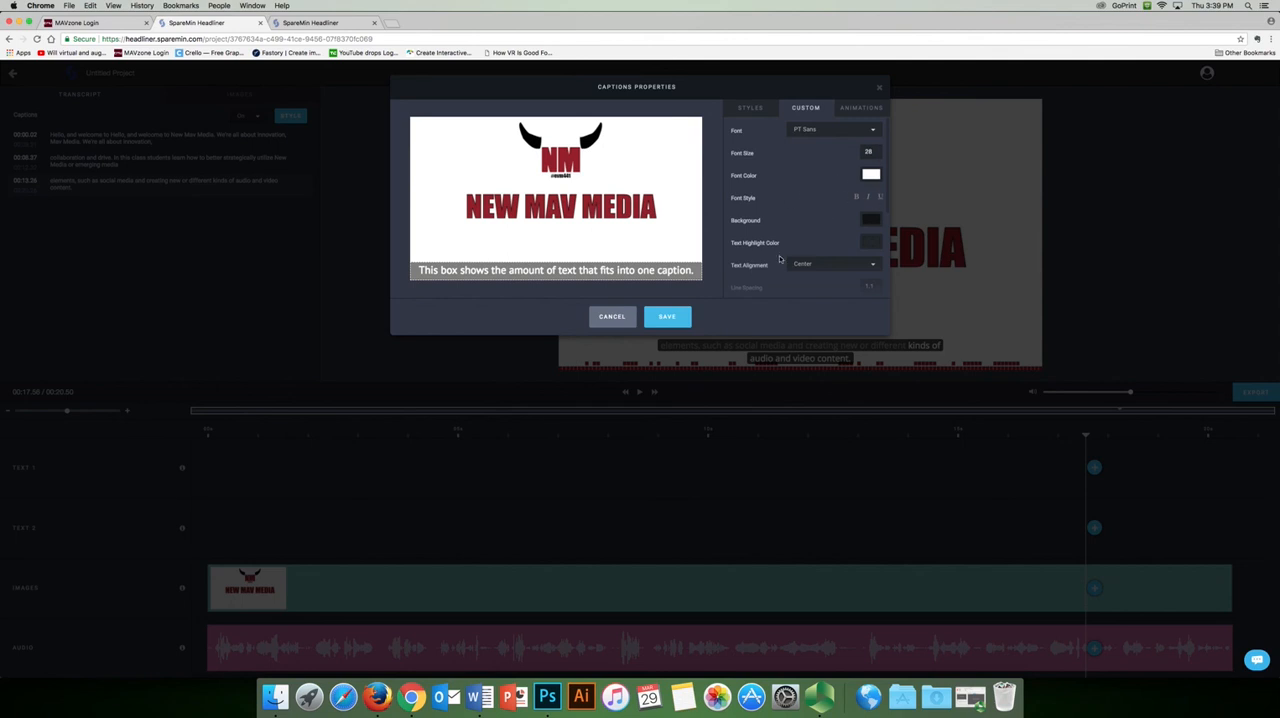
{"action": "left_click", "coordinate": [666, 317]}
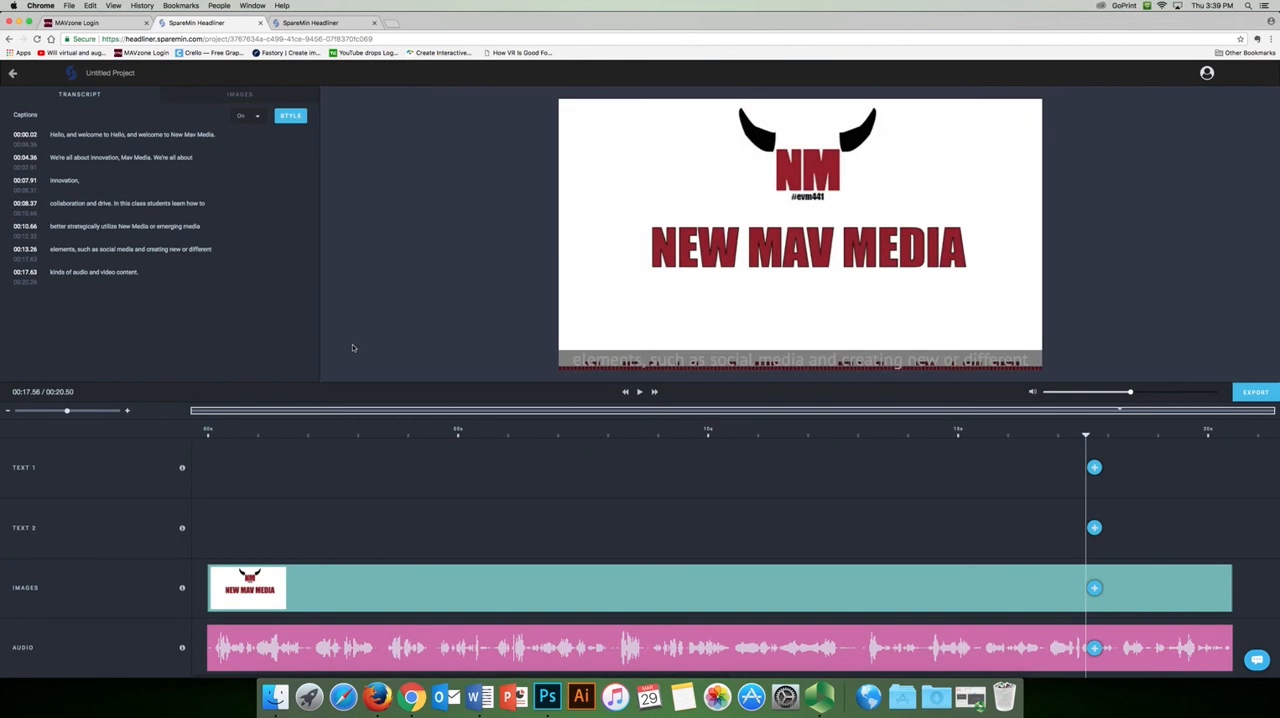
Preview the captions, move the caption bar up to just below the NEW MAV MEDIA title, and save
{"action": "key", "text": "space"}
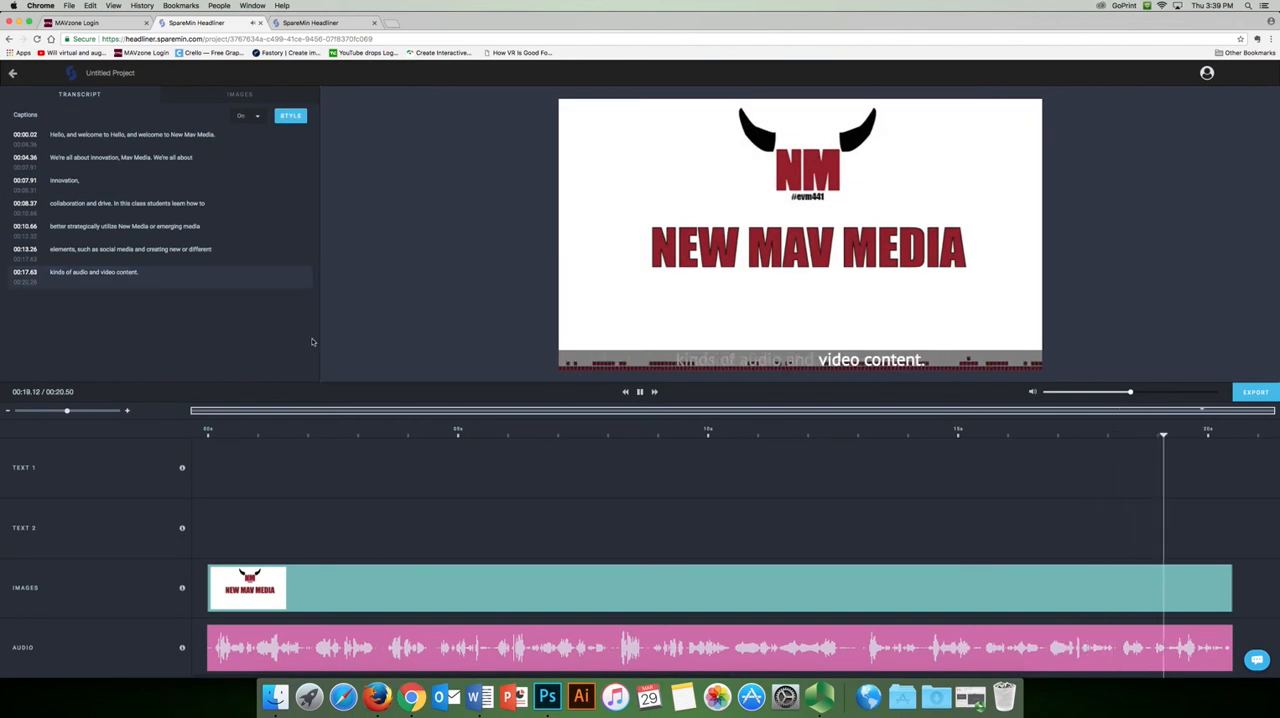
{"action": "left_click", "coordinate": [284, 115]}
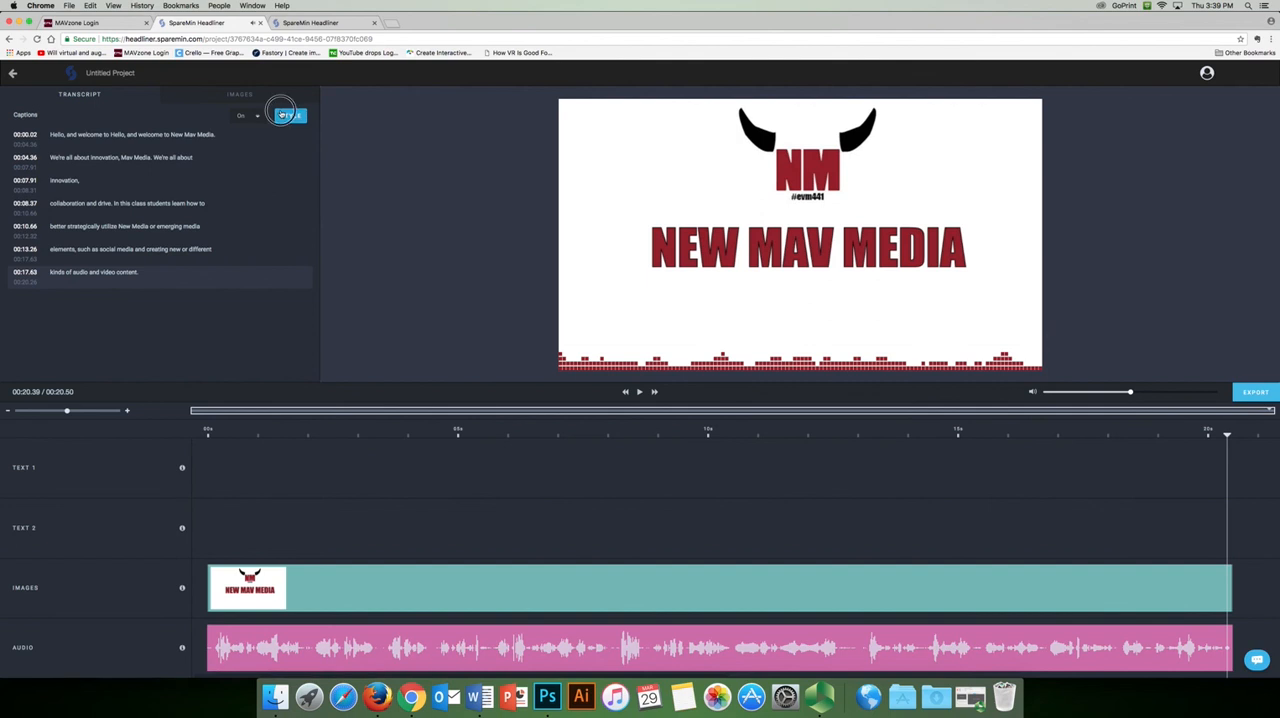
{"action": "left_click_drag", "start_coordinate": [654, 268], "coordinate": [659, 234]}
{"action": "left_click", "coordinate": [667, 316]}
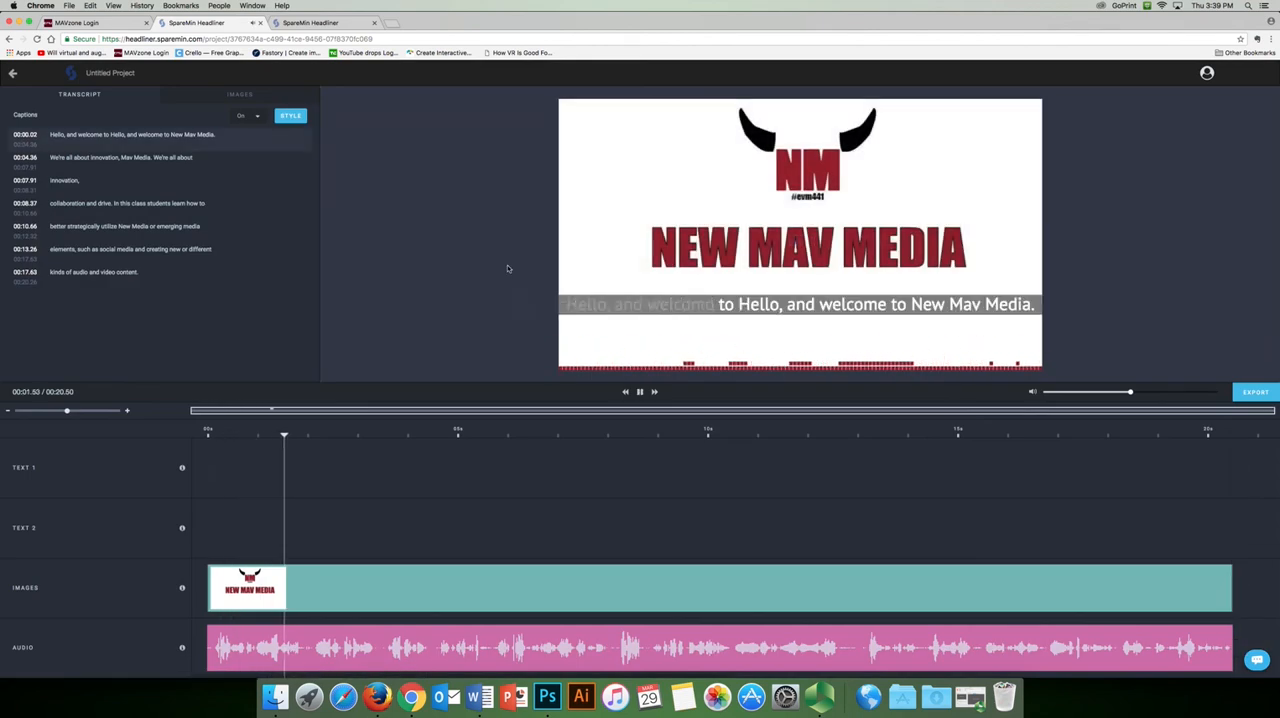
Nudge the caption bar slightly up, check it in the preview, then shift it slightly back down and save
{"action": "key", "text": "space"}
{"action": "left_click", "coordinate": [291, 116]}
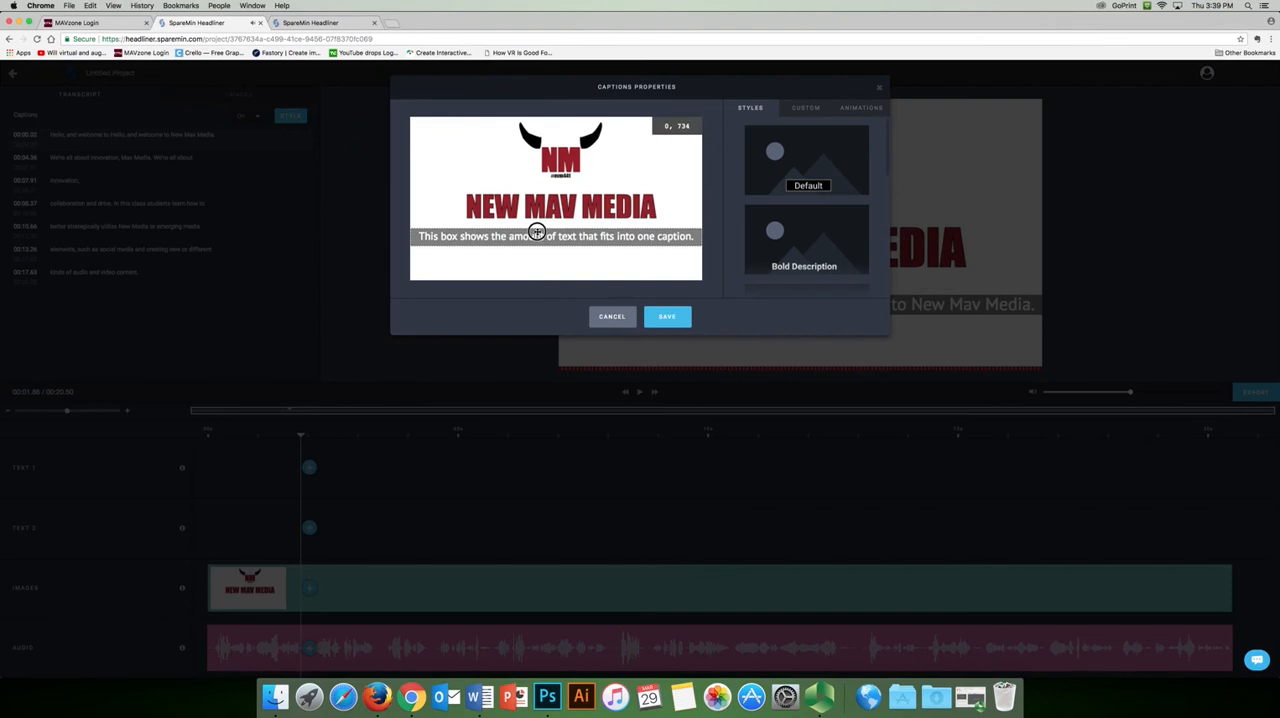
{"action": "left_click", "coordinate": [688, 318]}
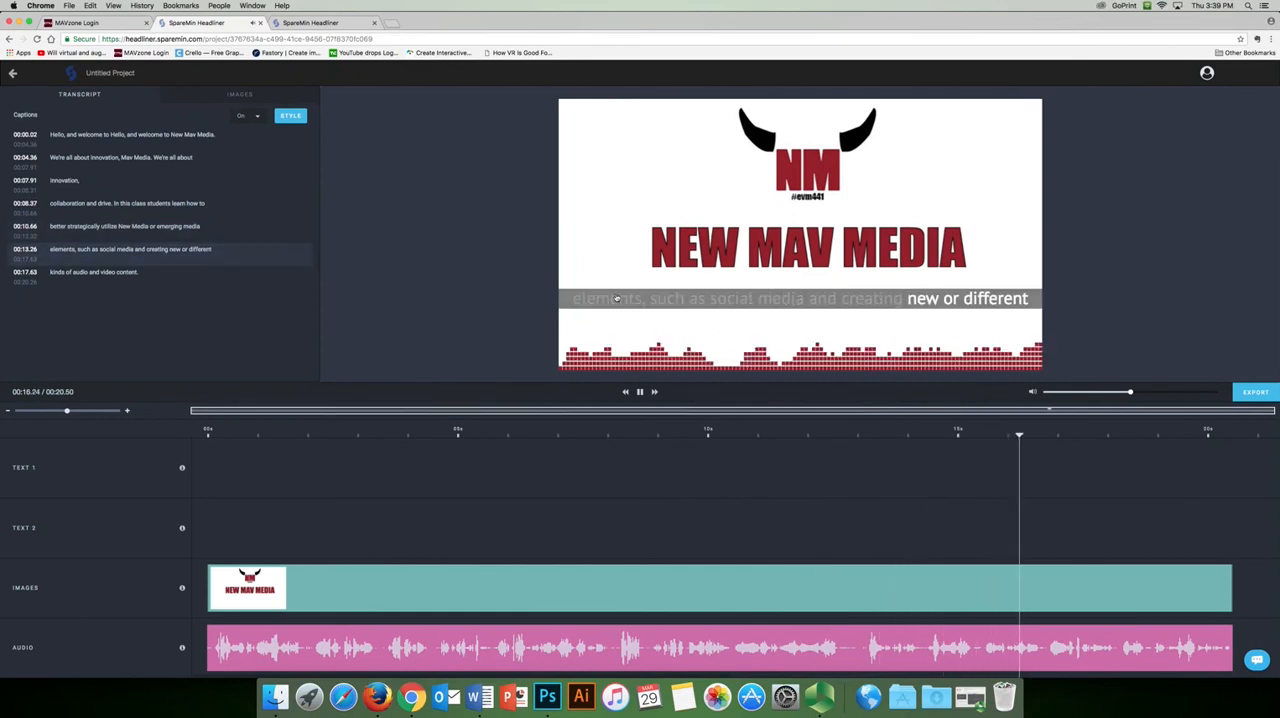
{"action": "left_click", "coordinate": [290, 115]}
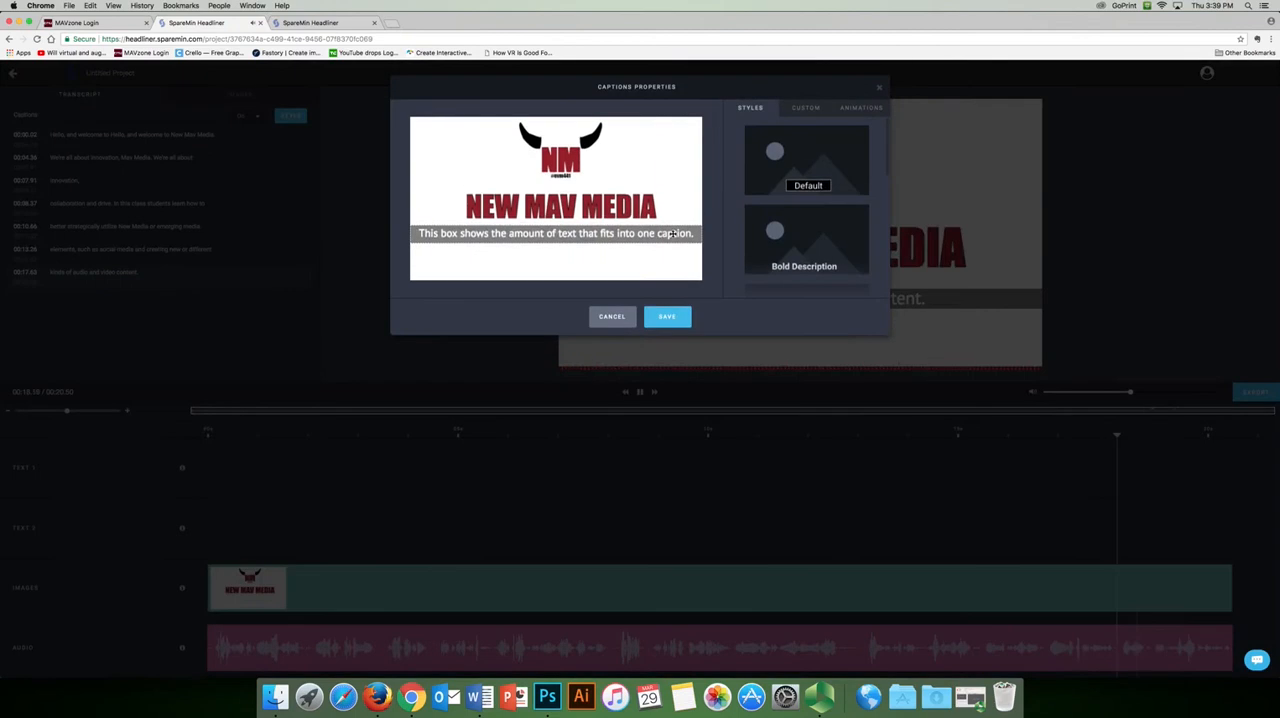
{"action": "left_click", "coordinate": [666, 317]}
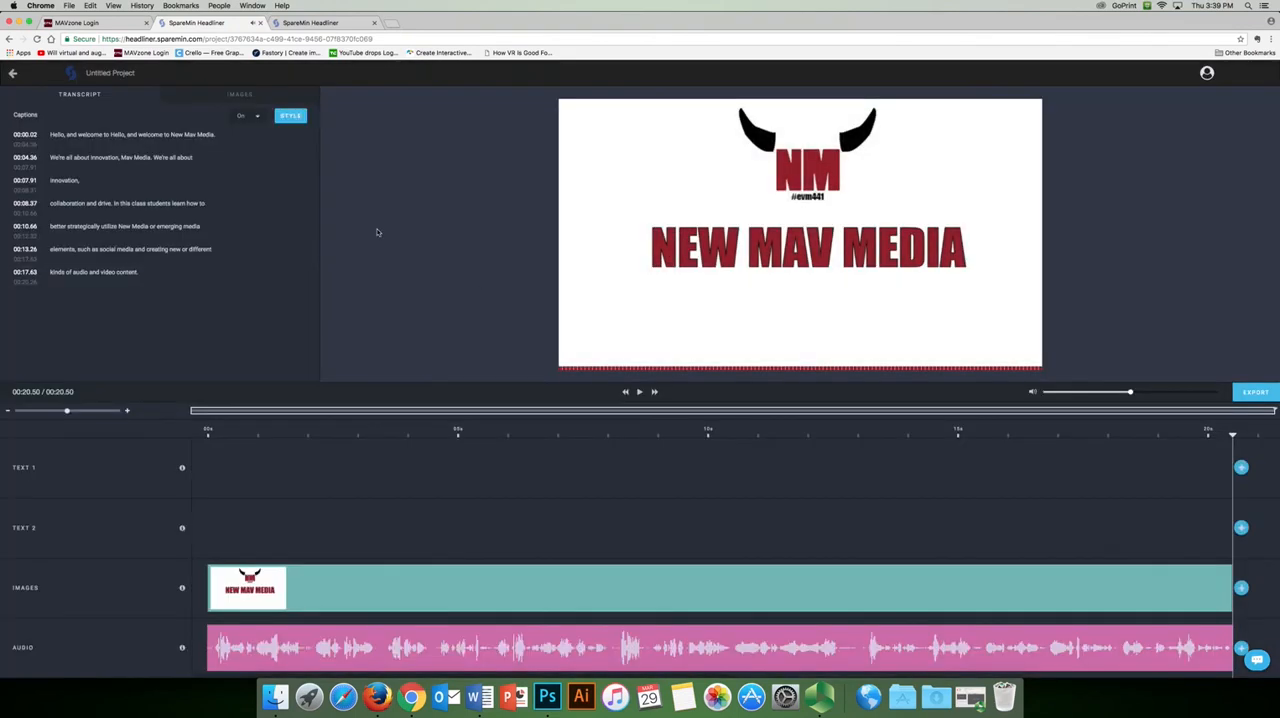
Preview the captions, move the caption bar slightly closer to the NEW MAV MEDIA title and save
{"action": "key", "text": "space"}
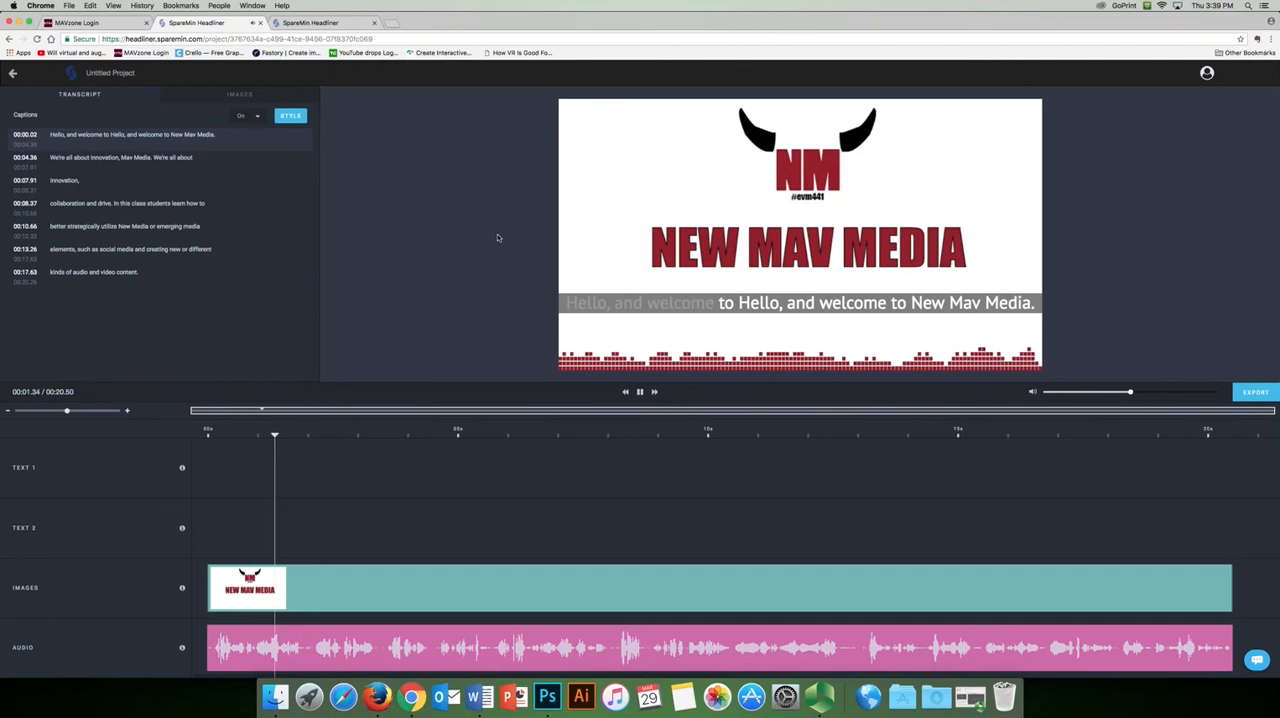
{"action": "left_click", "coordinate": [290, 115]}
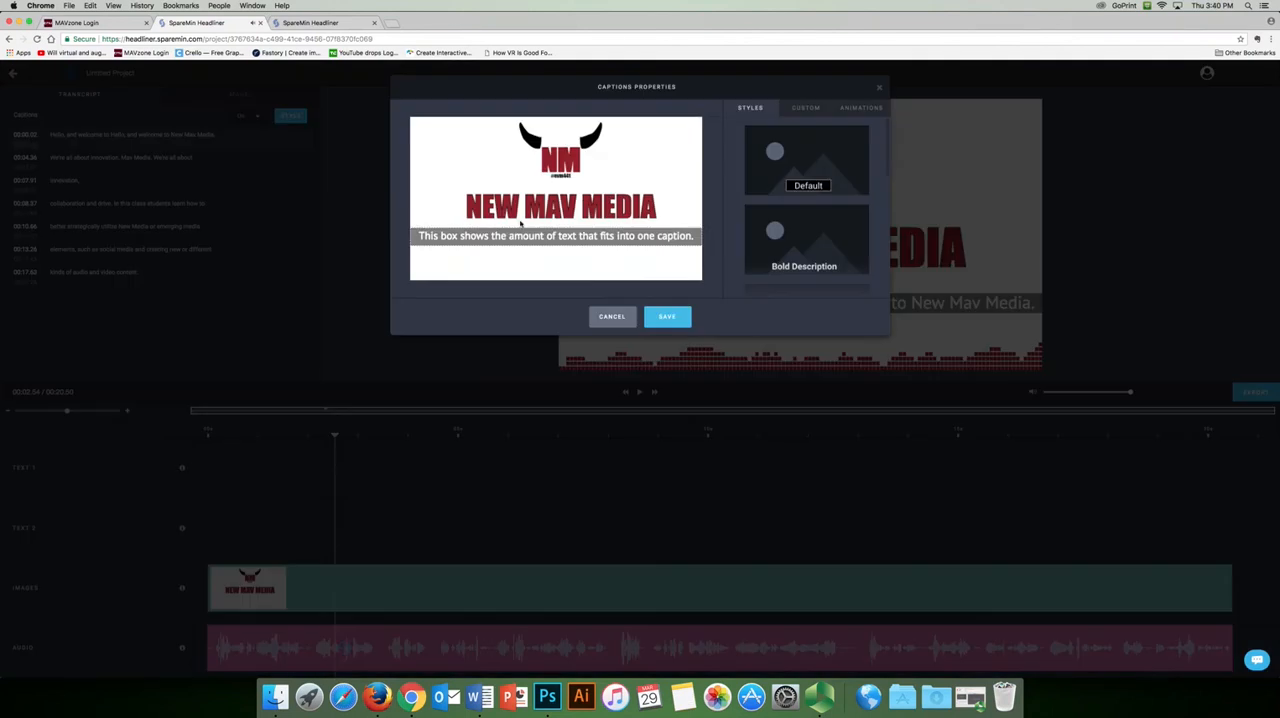
{"action": "left_click_drag", "start_coordinate": [518, 228], "coordinate": [514, 227]}
{"action": "left_click", "coordinate": [662, 316]}
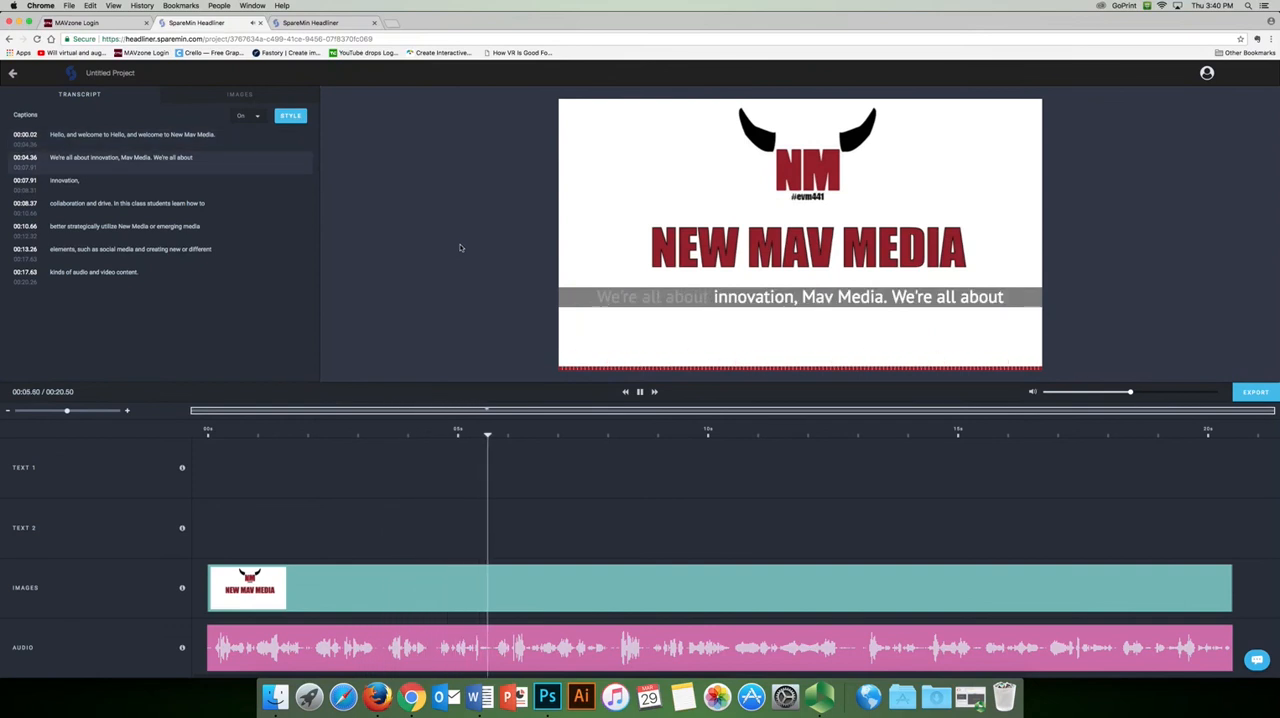
Stop the preview and export the video at frame rate 24, High quality and 720p 1280x720
{"action": "key", "text": "space"}
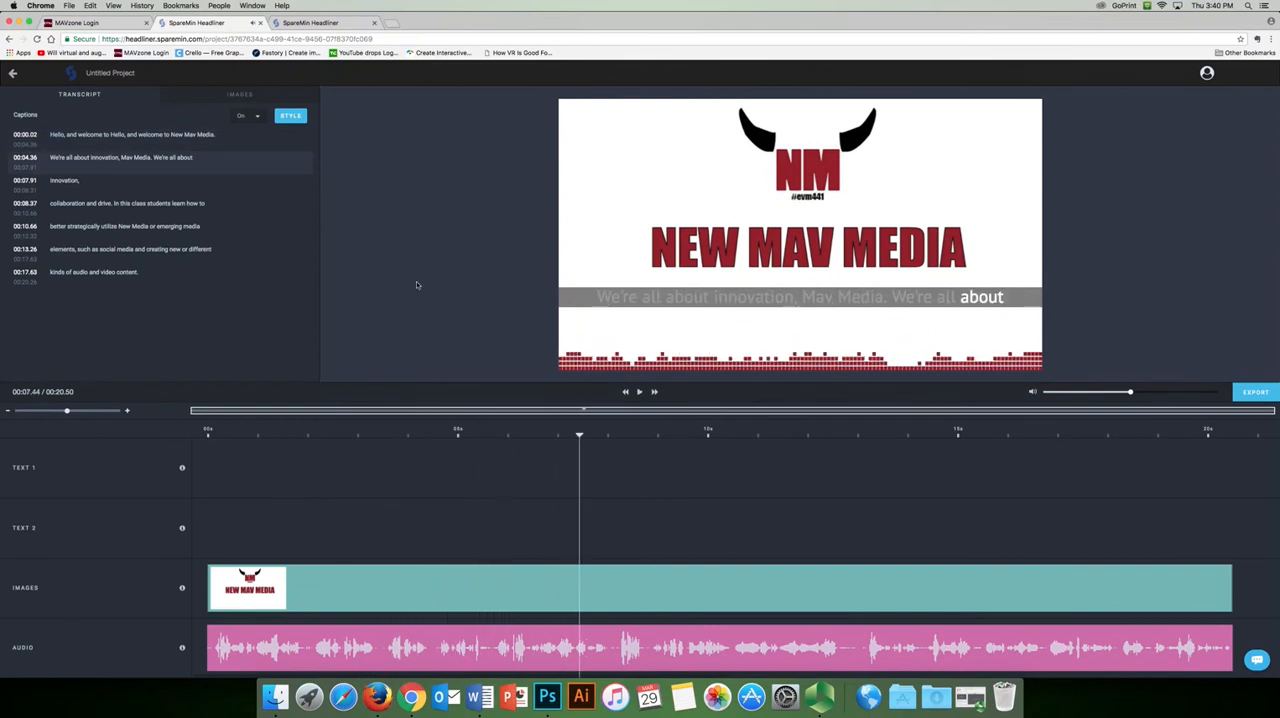
{"action": "left_click", "coordinate": [1255, 392]}
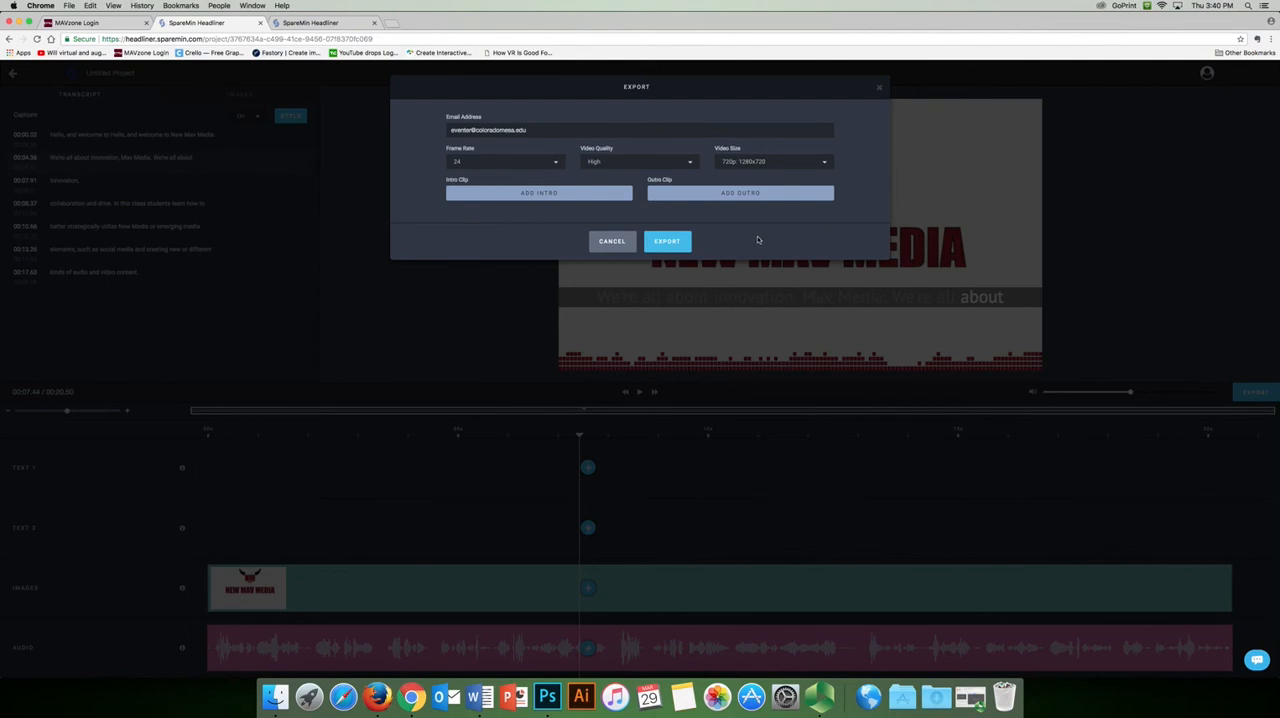
{"action": "left_click", "coordinate": [667, 241]}
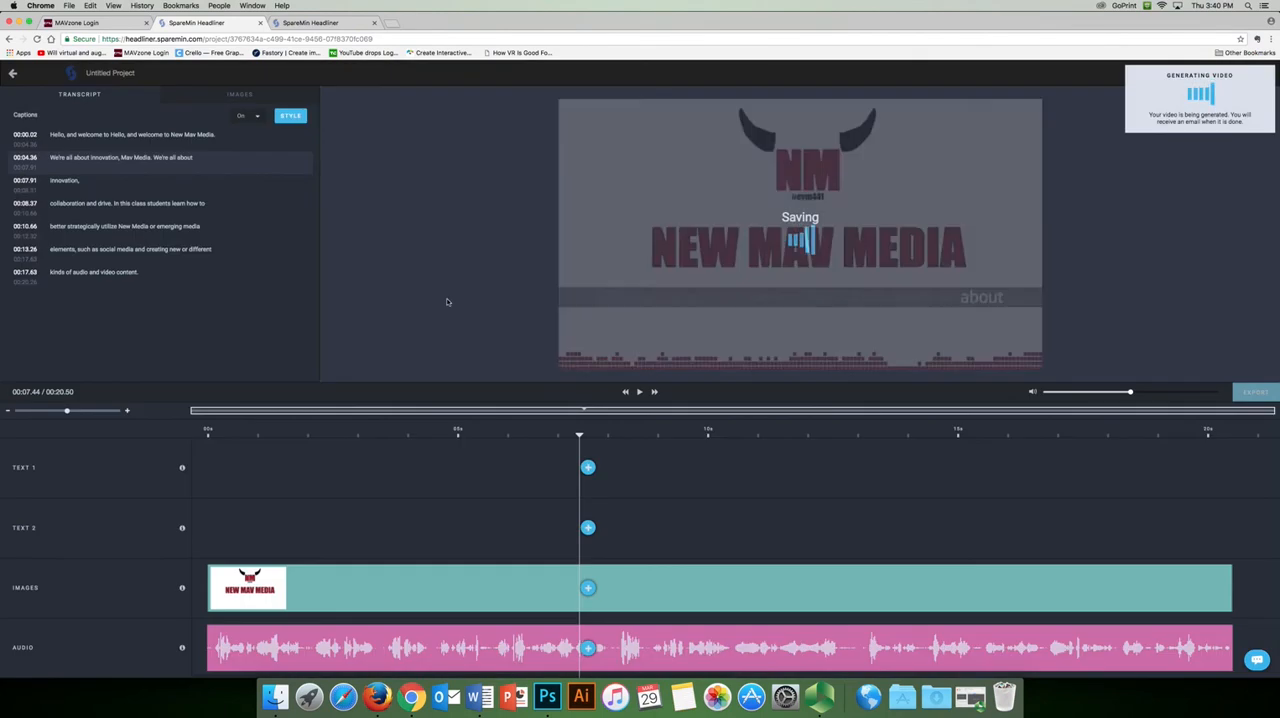